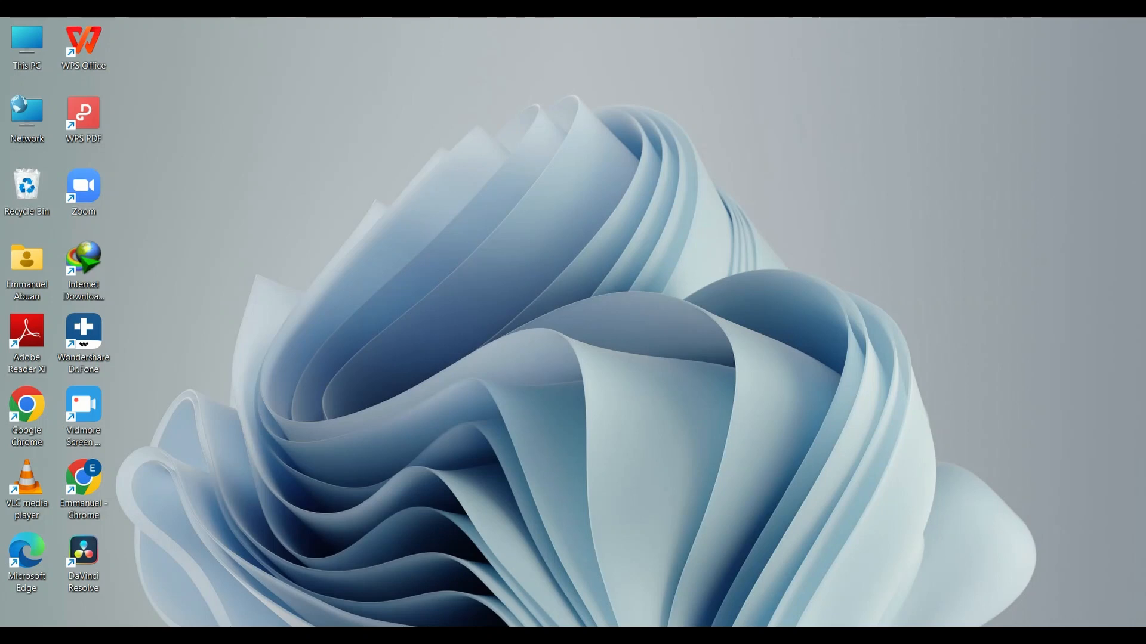
Switch to the G-Sheets Samples spreadsheet in Chrome, view its IF sheet and return to the IFS sheet
click(777, 636)
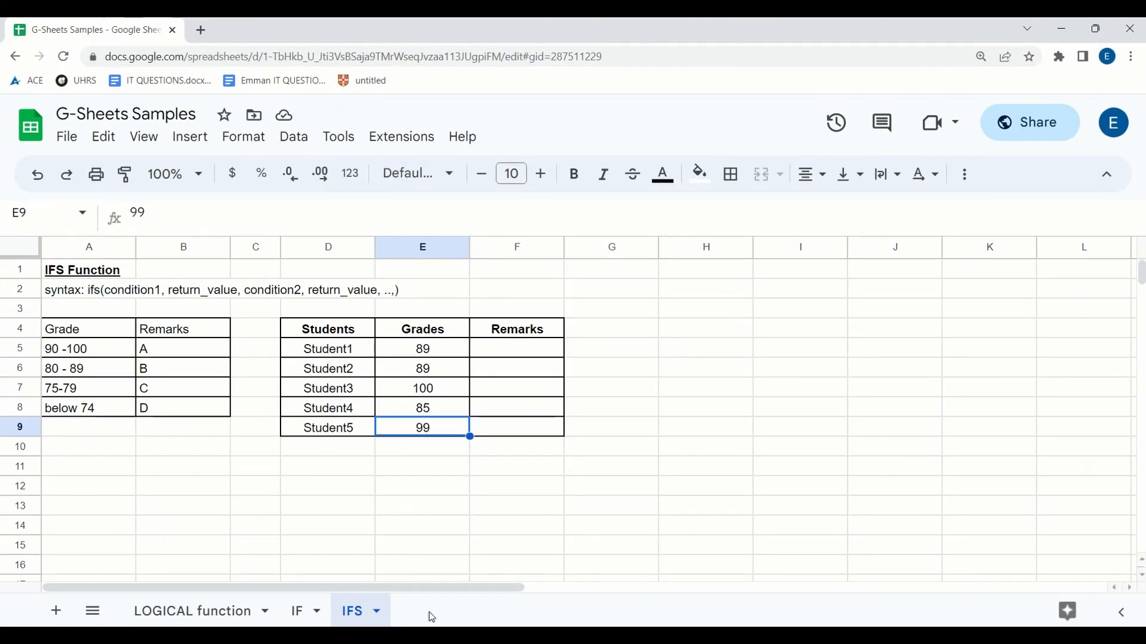
click(481, 629)
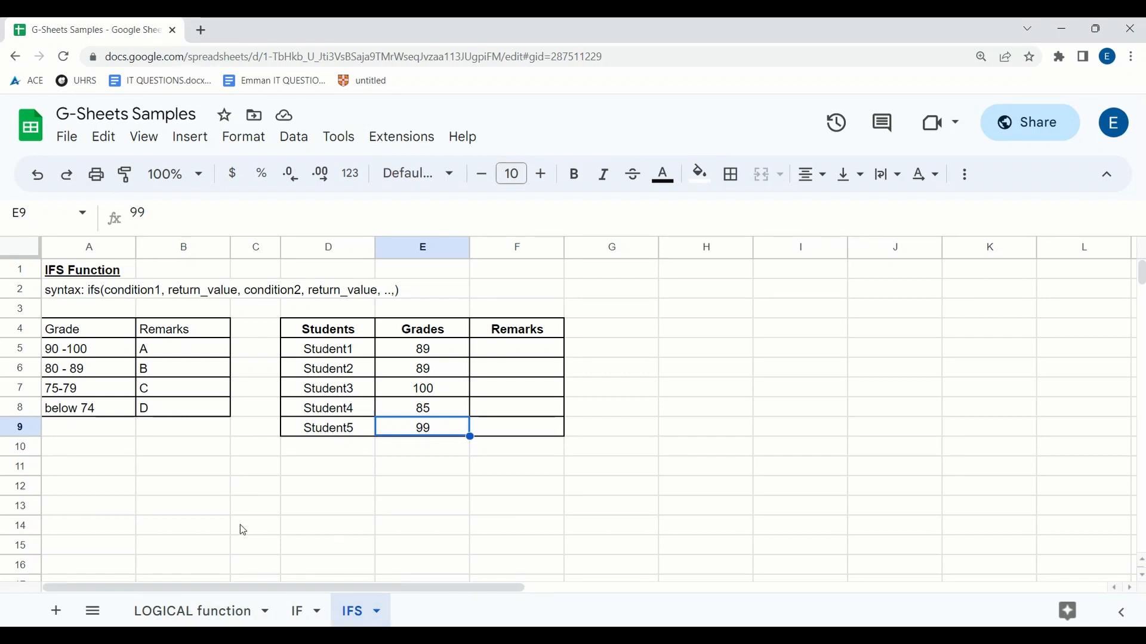
click(306, 619)
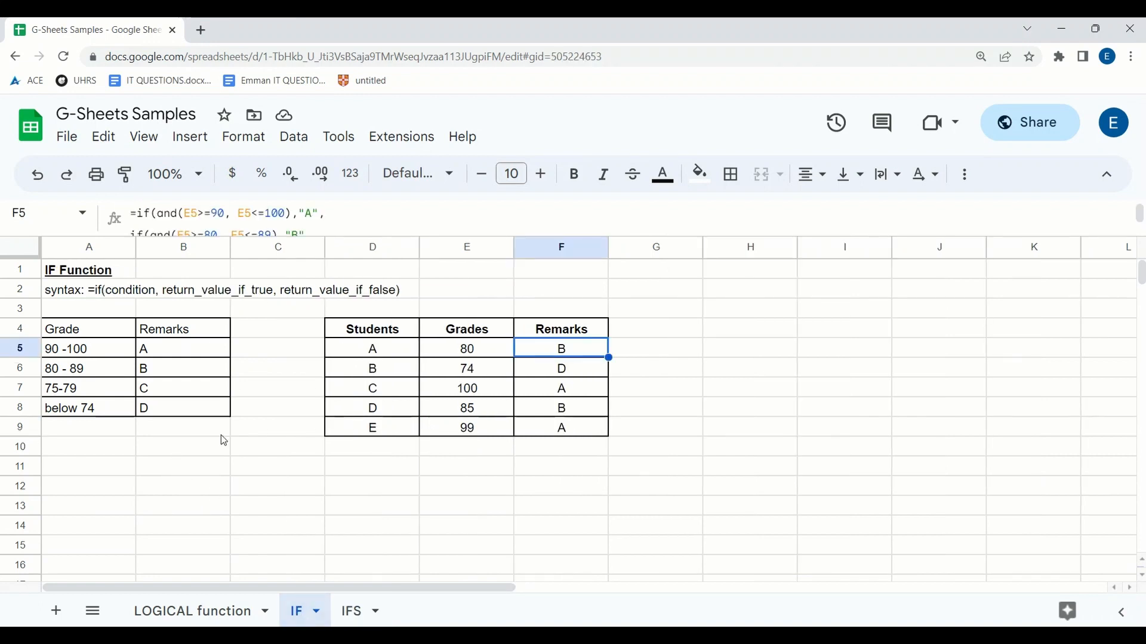
click(348, 613)
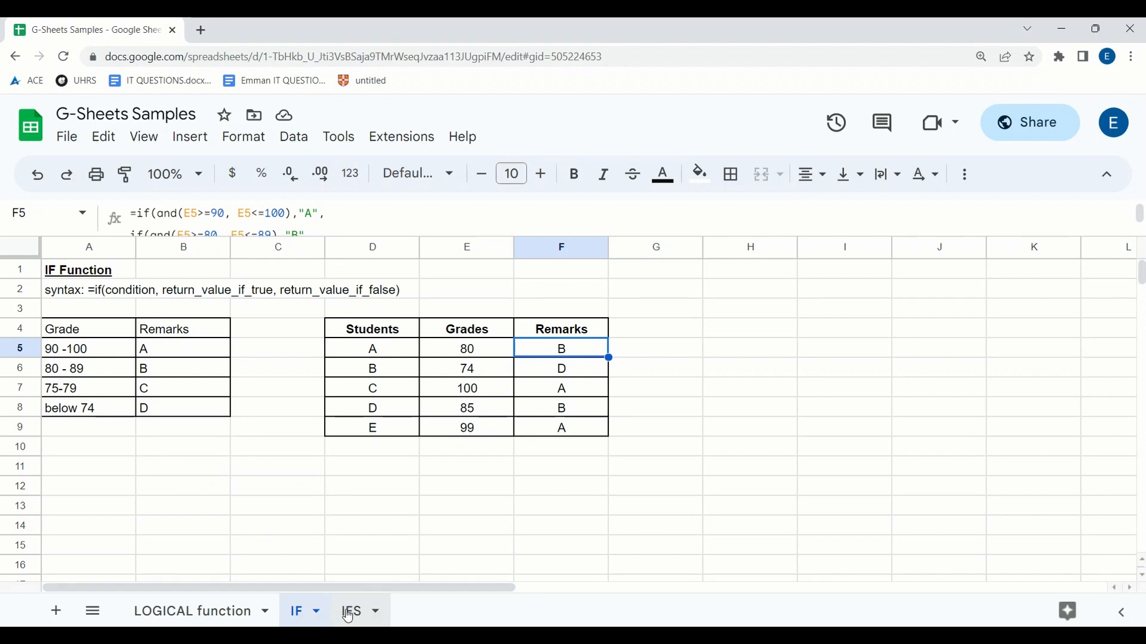
Center the remark letters in cells B5:B8 of the grading table horizontally
drag(172, 356, 163, 408)
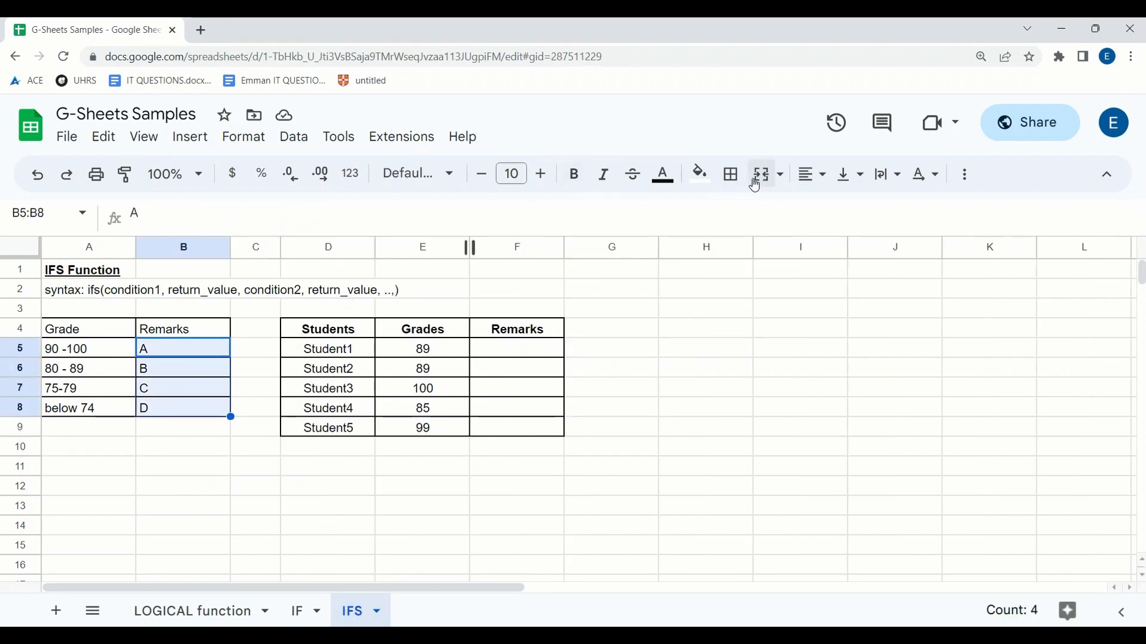
click(813, 174)
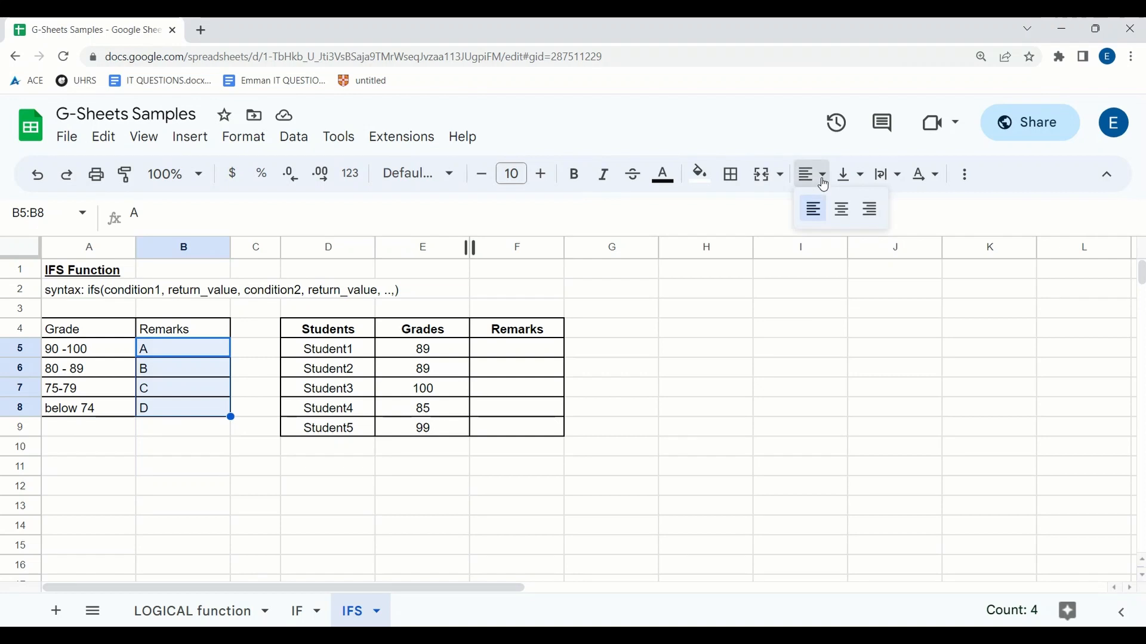
click(839, 218)
click(443, 411)
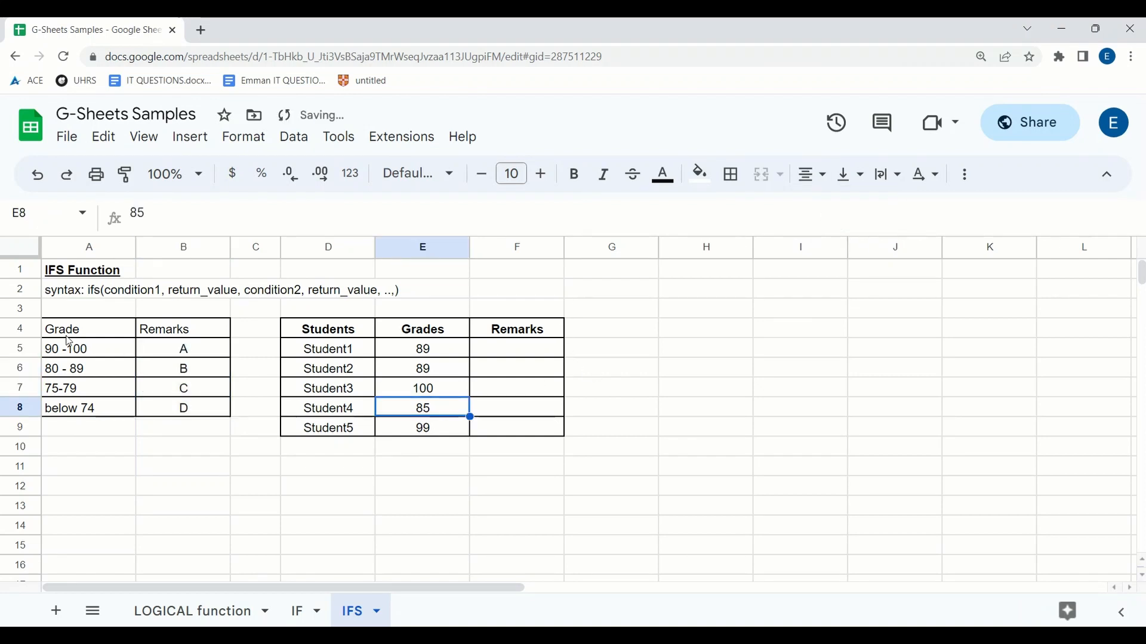
Review the syntax in A2, examine the full nested IF formula in F5 of the IF sheet, and return to the IFS sheet
click(117, 292)
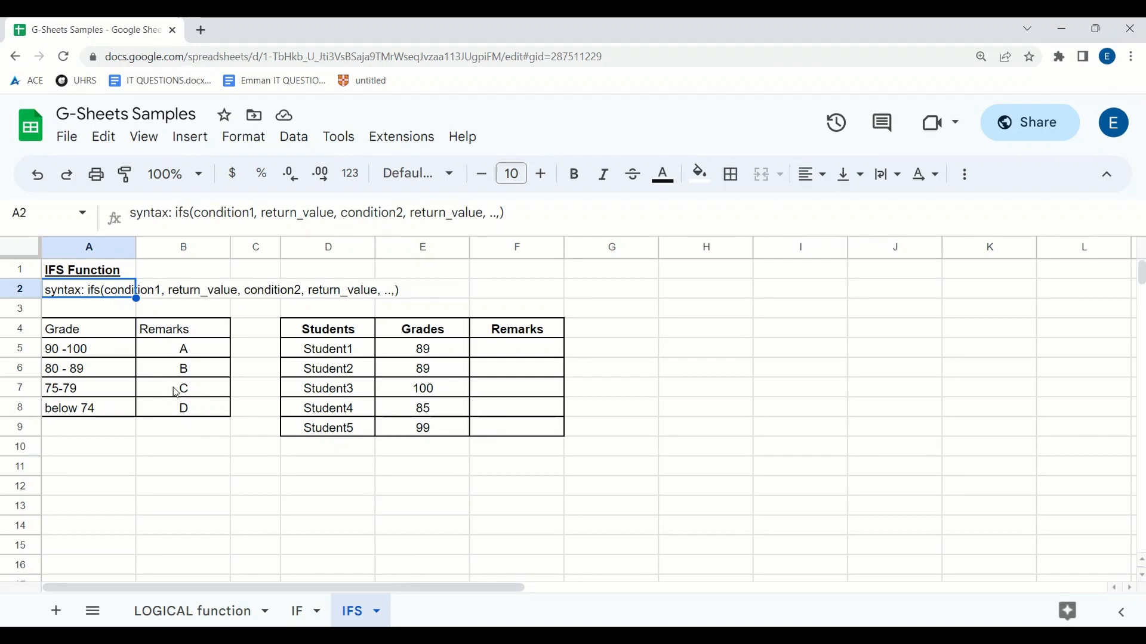
click(295, 613)
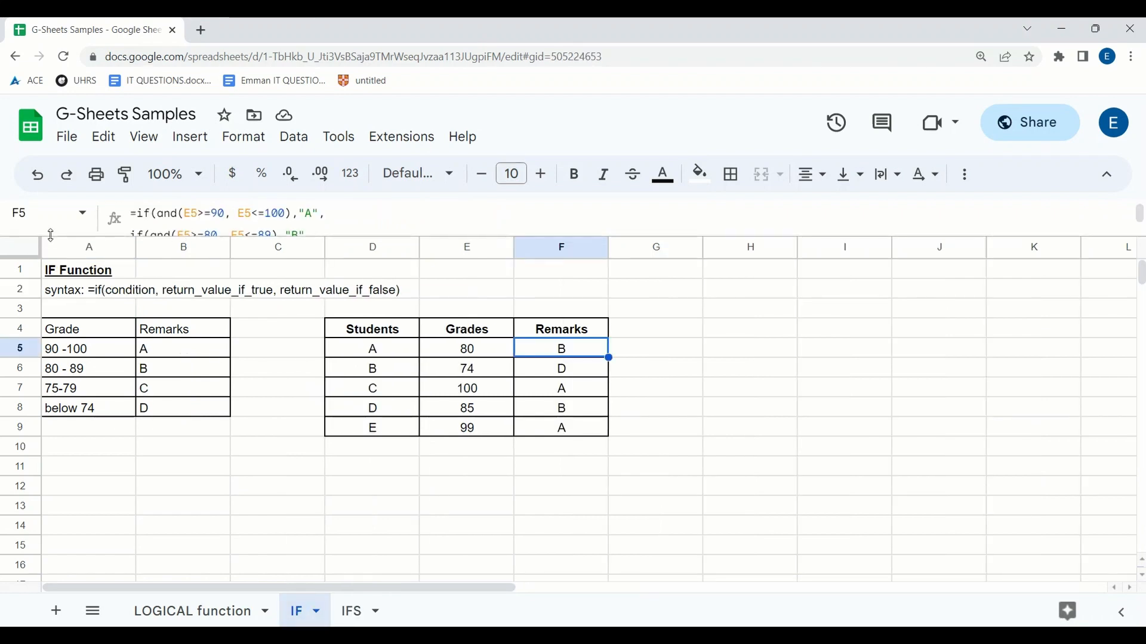
drag(51, 235, 57, 304)
drag(70, 348, 73, 373)
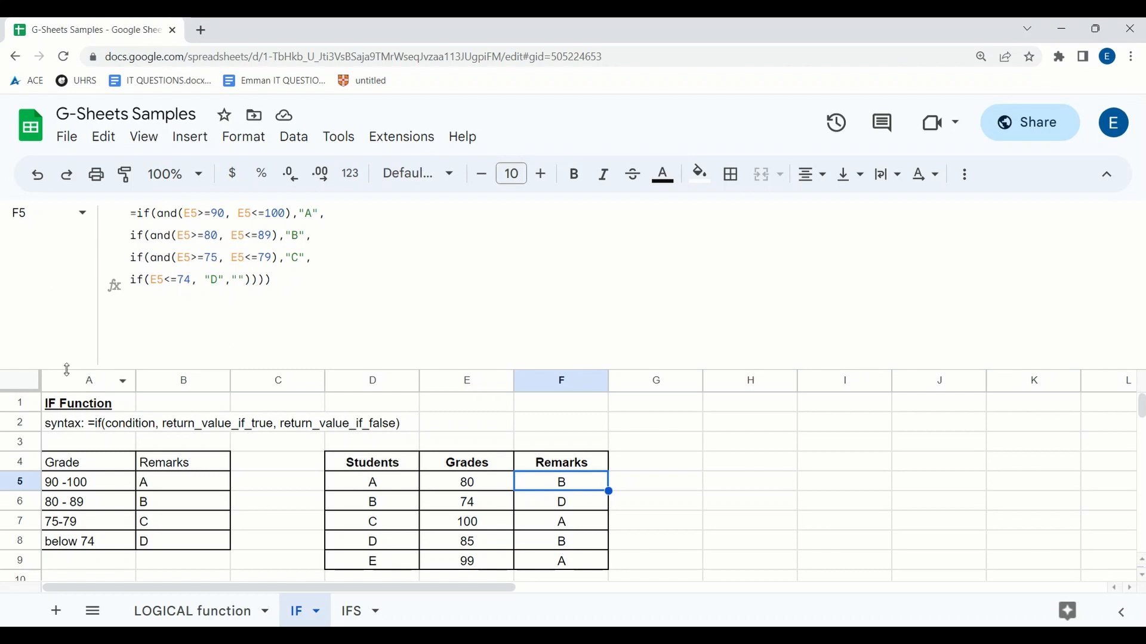
drag(67, 370, 69, 173)
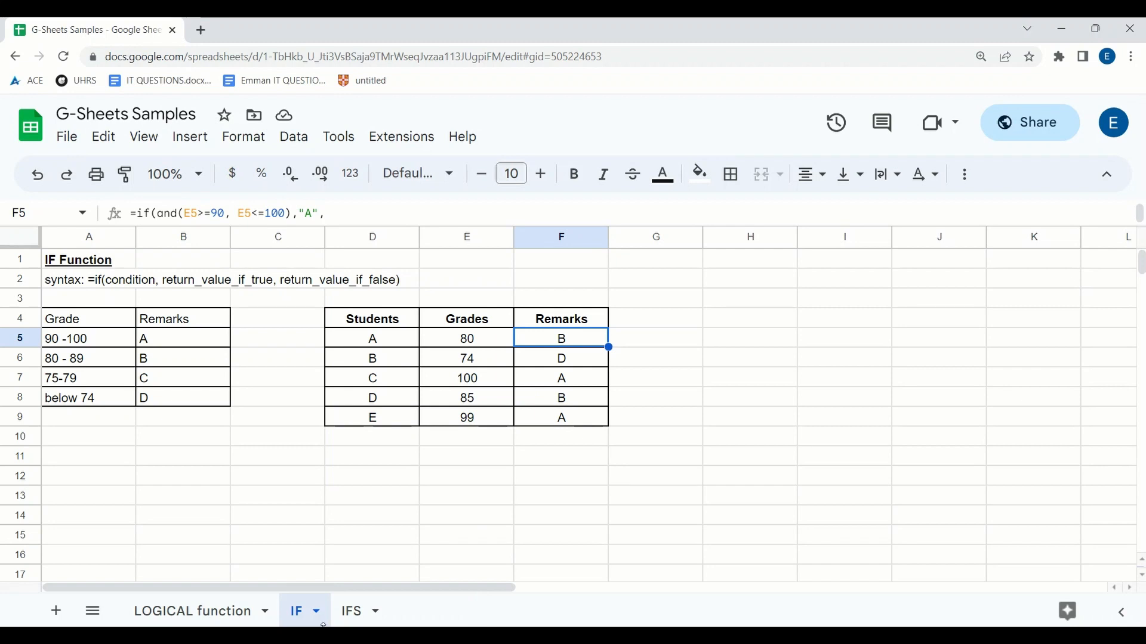
click(352, 611)
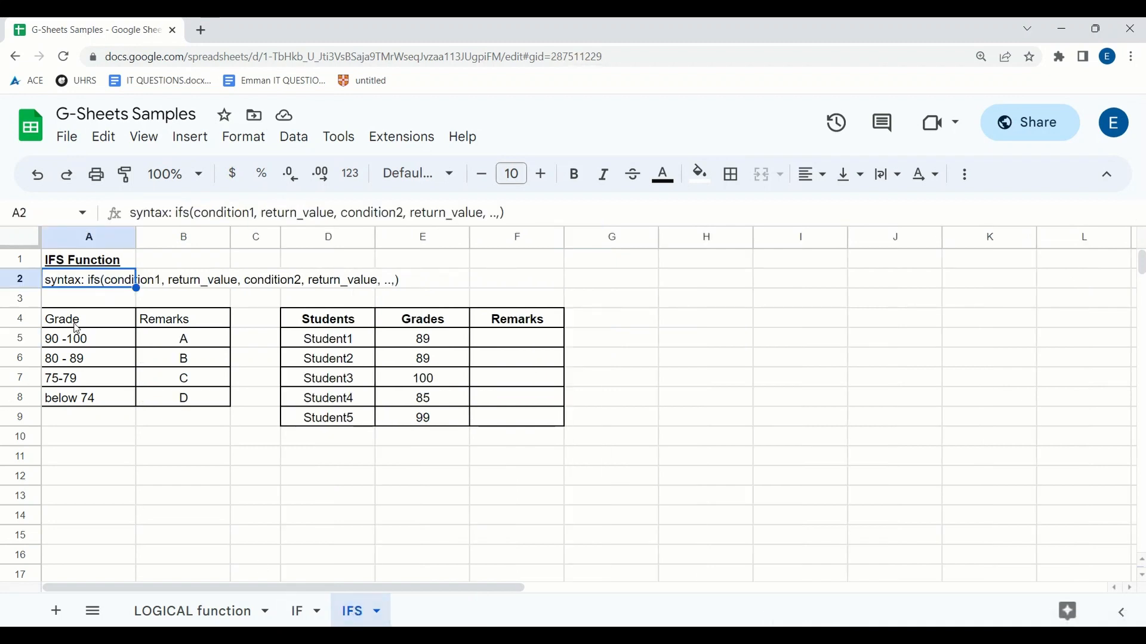
Insert an equals sign before "ifs" in the syntax text in cell A2
double_click(88, 283)
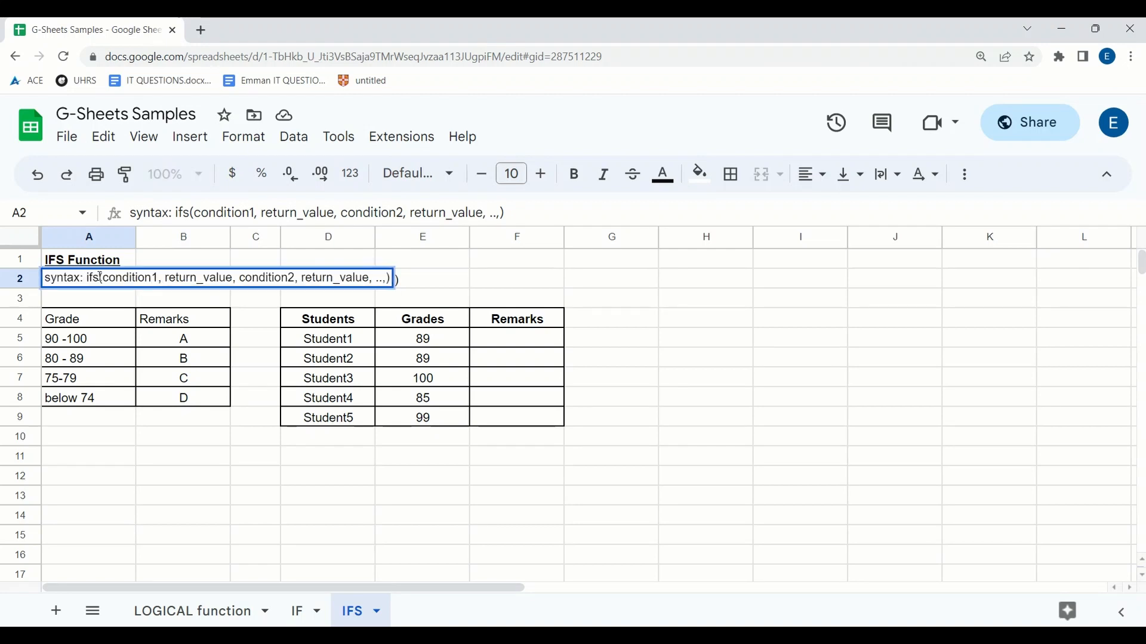
text(=)
key(BackSpace)
click(88, 278)
text(=)
key(Return)
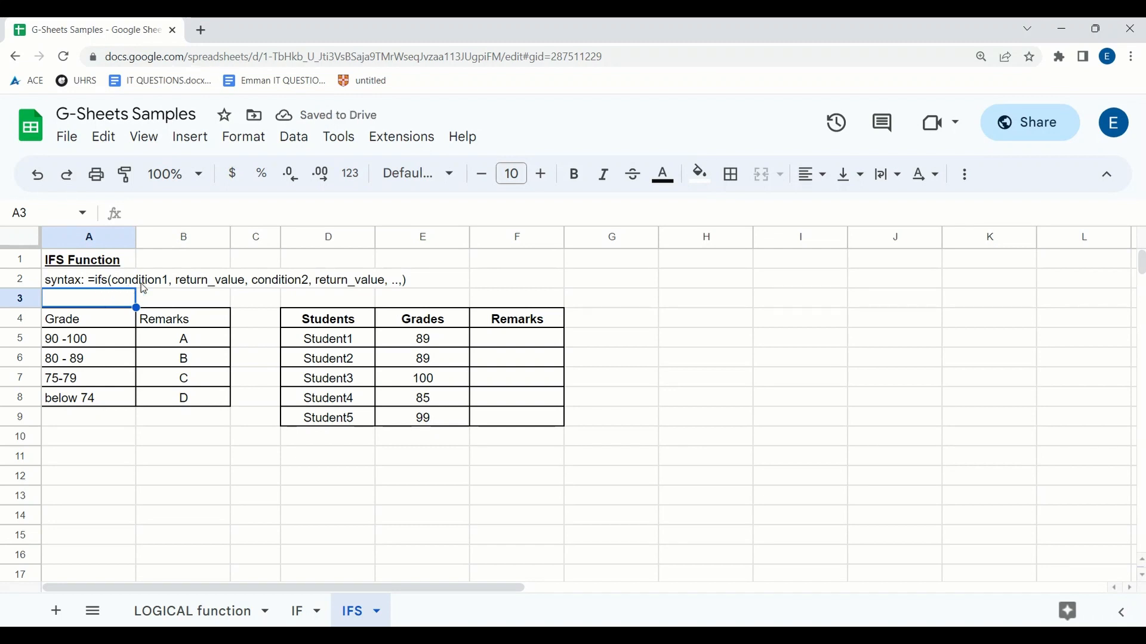
Examine the return_value and condition2 arguments in the IFS syntax text in cell A2
click(135, 279)
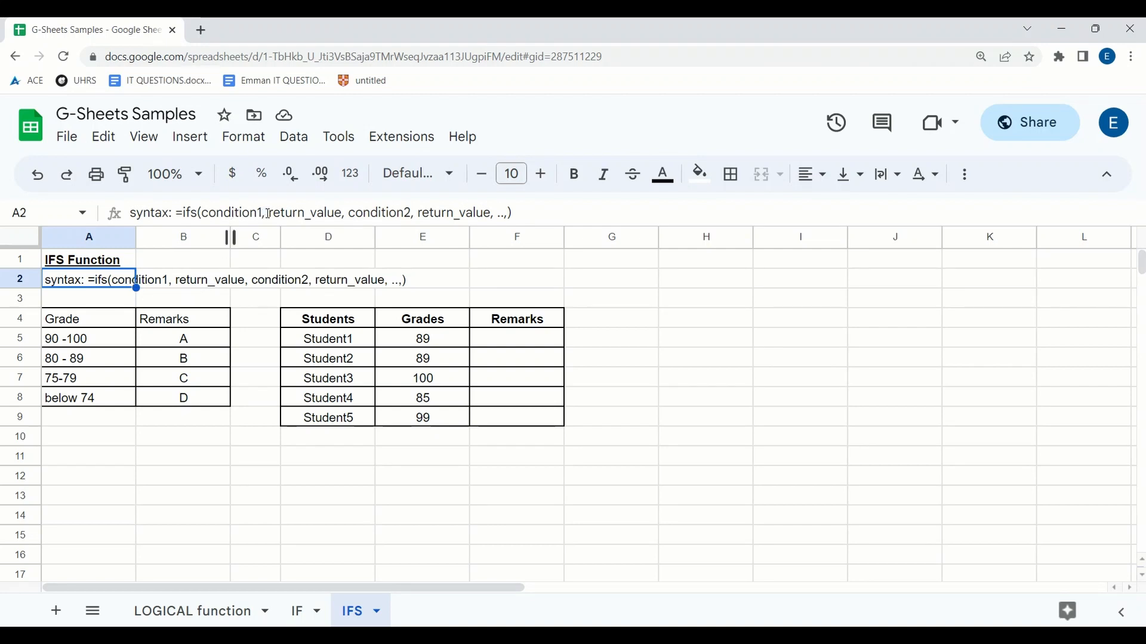
drag(268, 213, 343, 212)
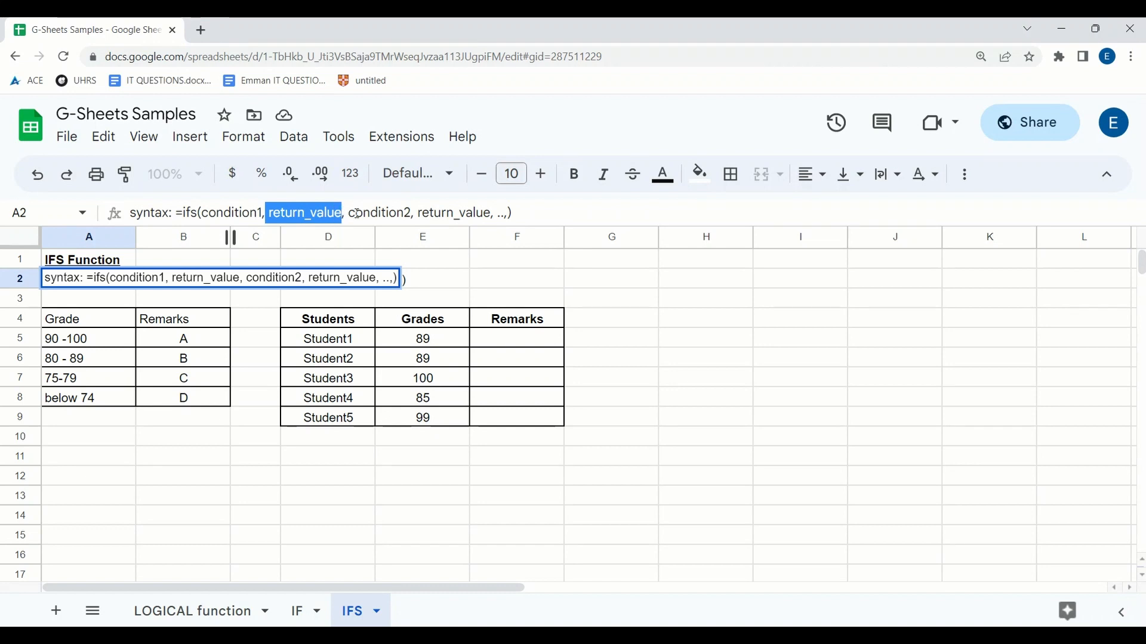
double_click(388, 213)
triple_click(388, 213)
click(386, 213)
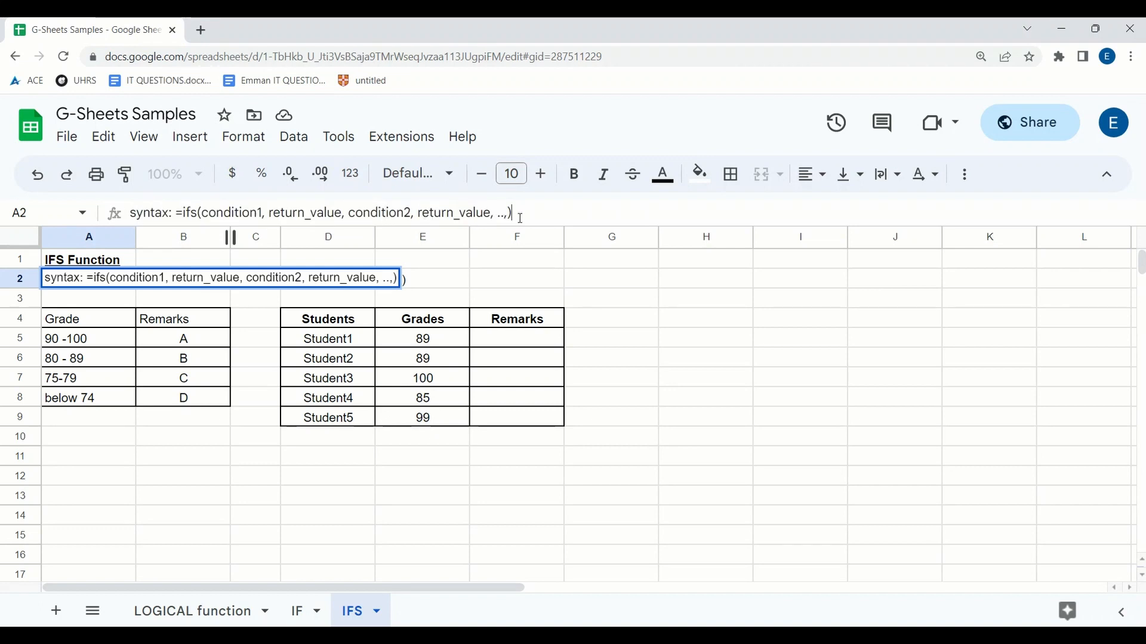
Start the remarks formula for Student1 in cell F5 with =ifs(and(
click(530, 341)
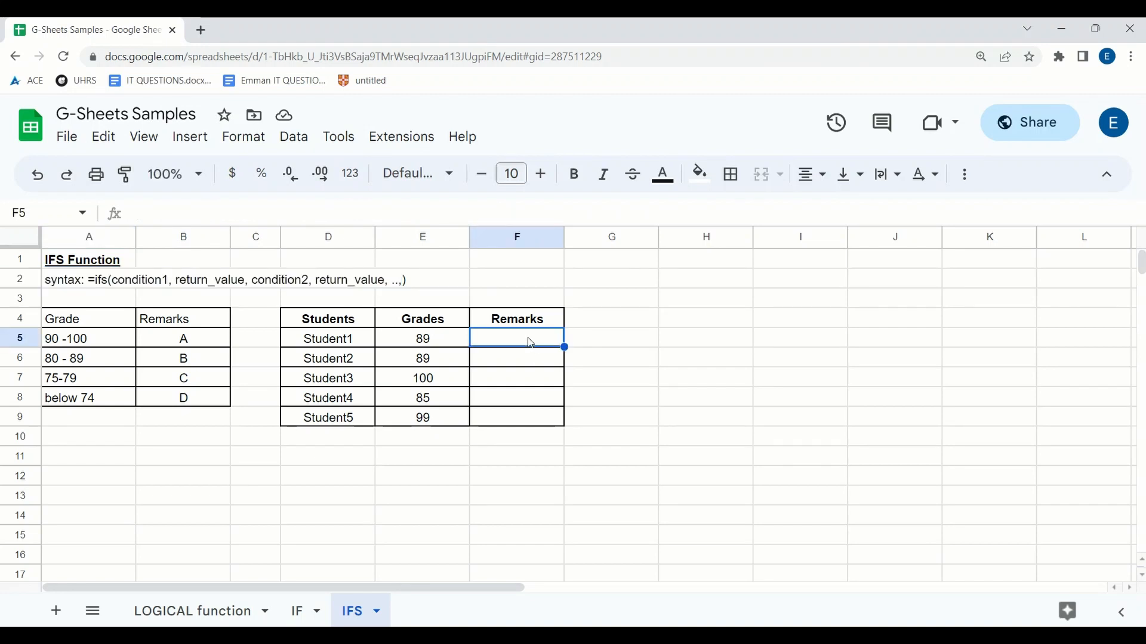
click(451, 213)
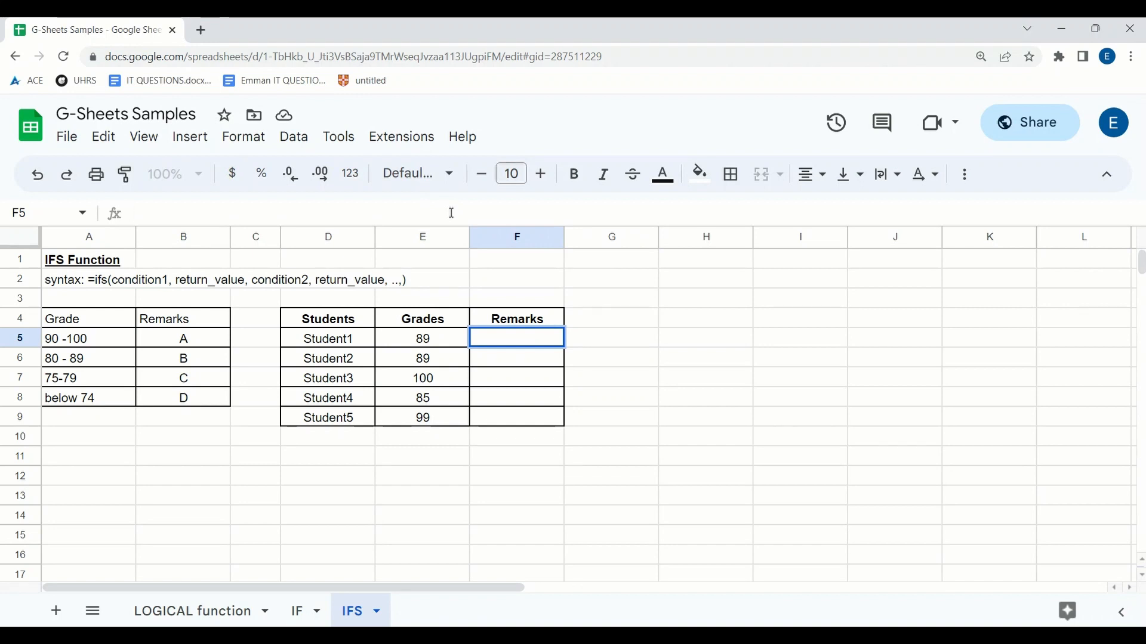
text(=)
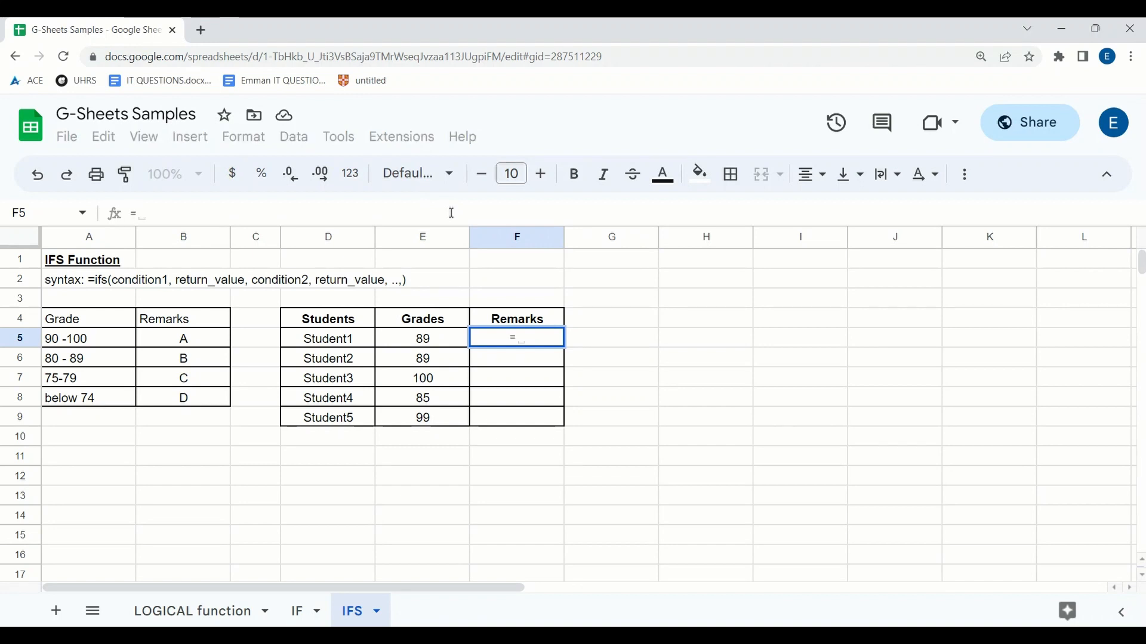
text(ifs)
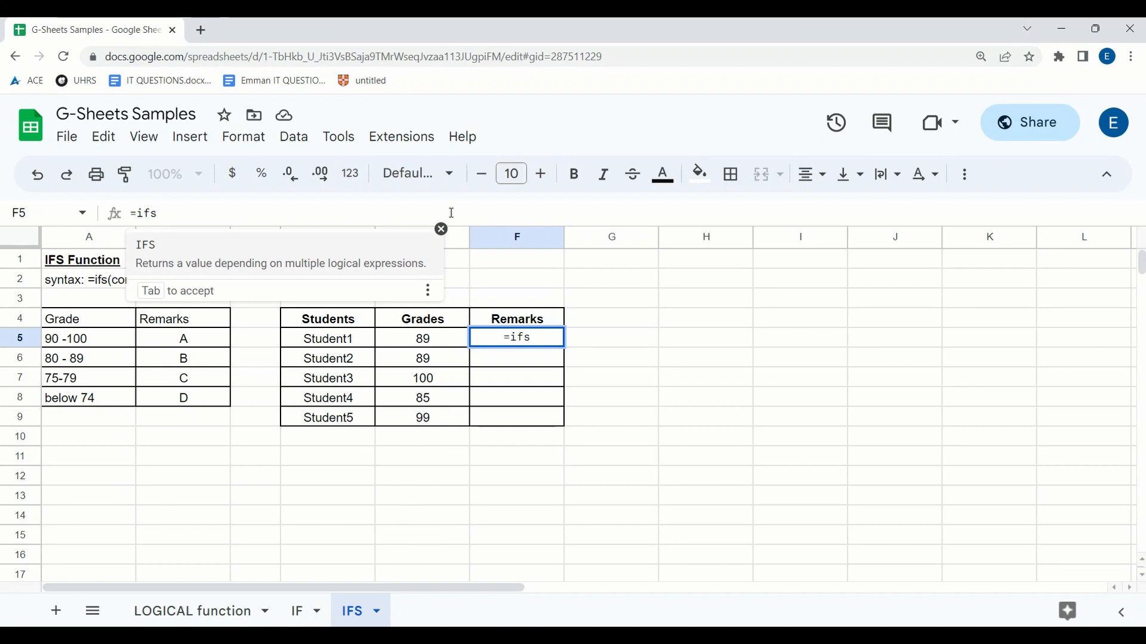
text(()
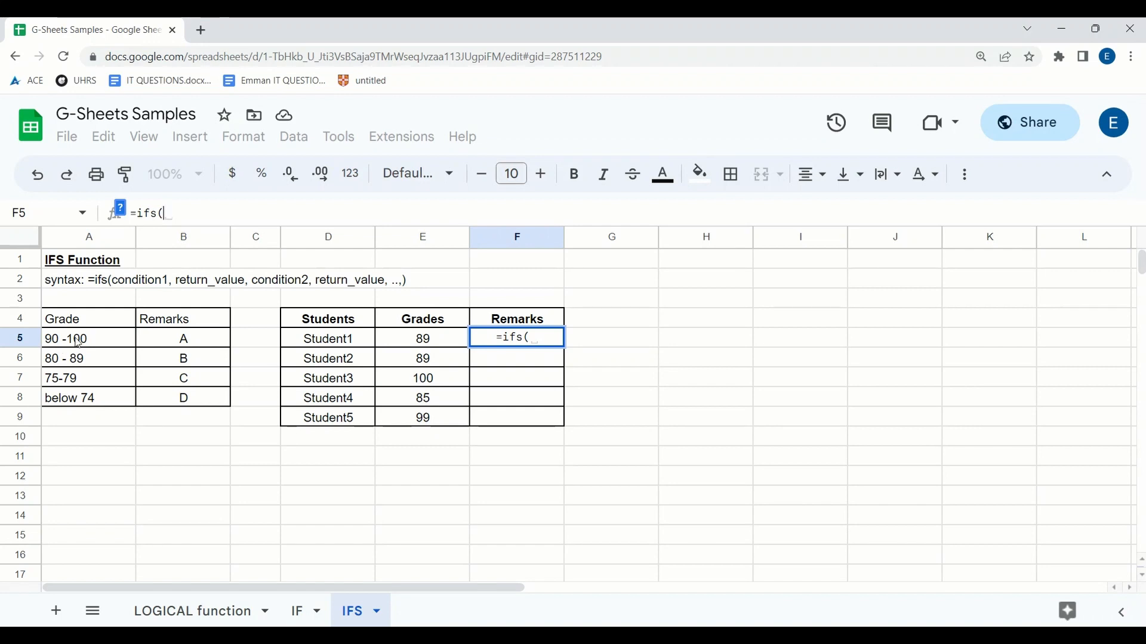
text(and)
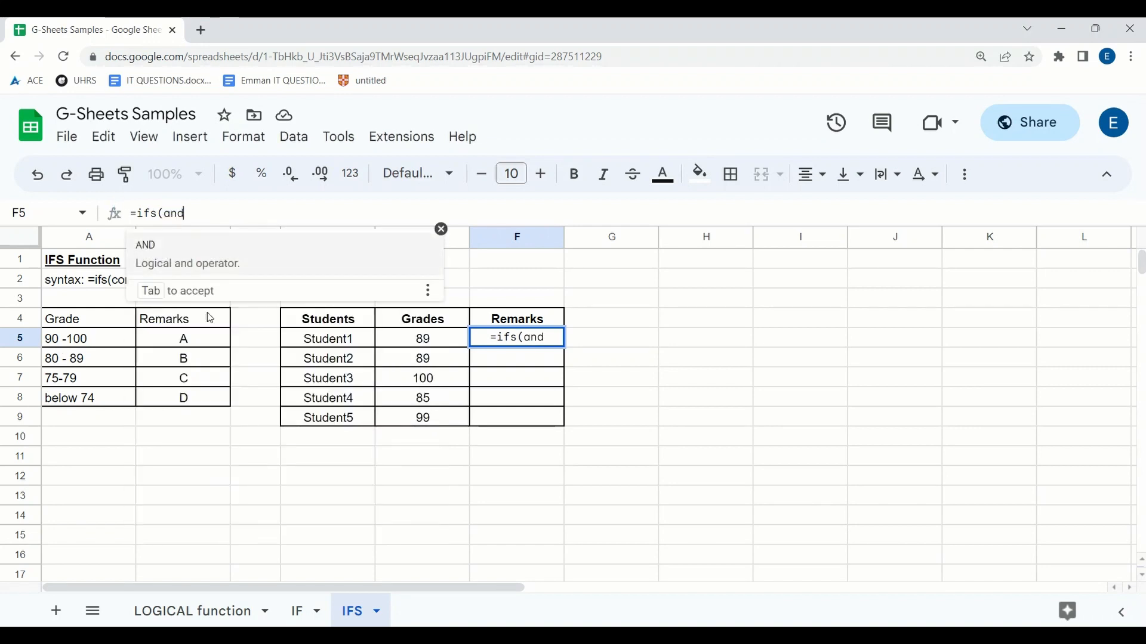
text(()
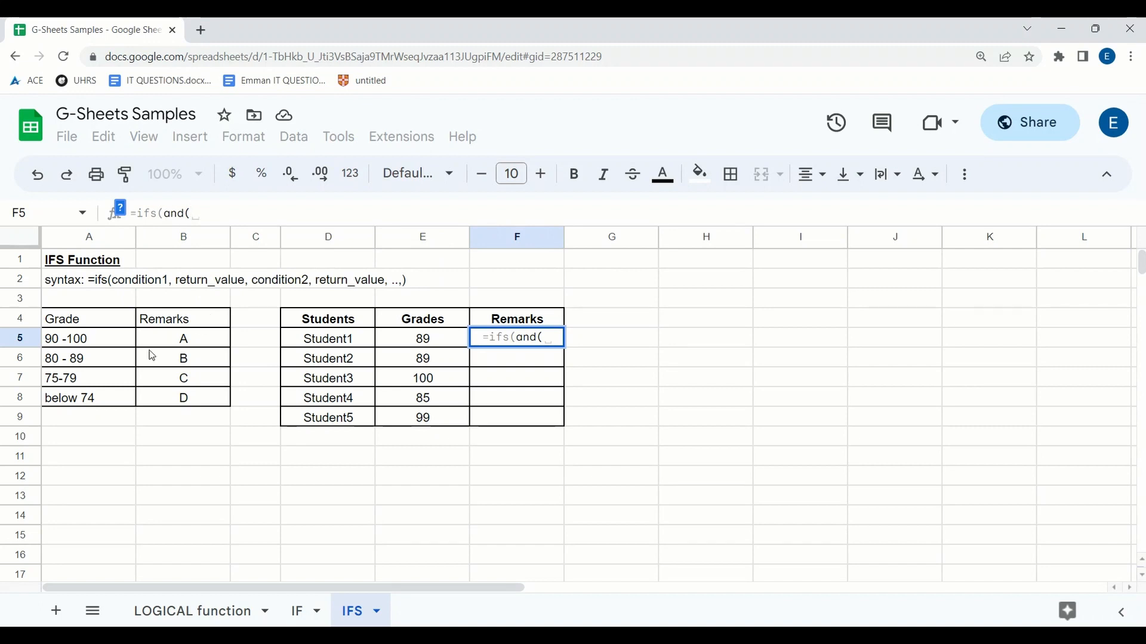
Complete the first AND condition in the F5 formula as E5>=90, E5<=100 and give it the return value "A"
click(424, 345)
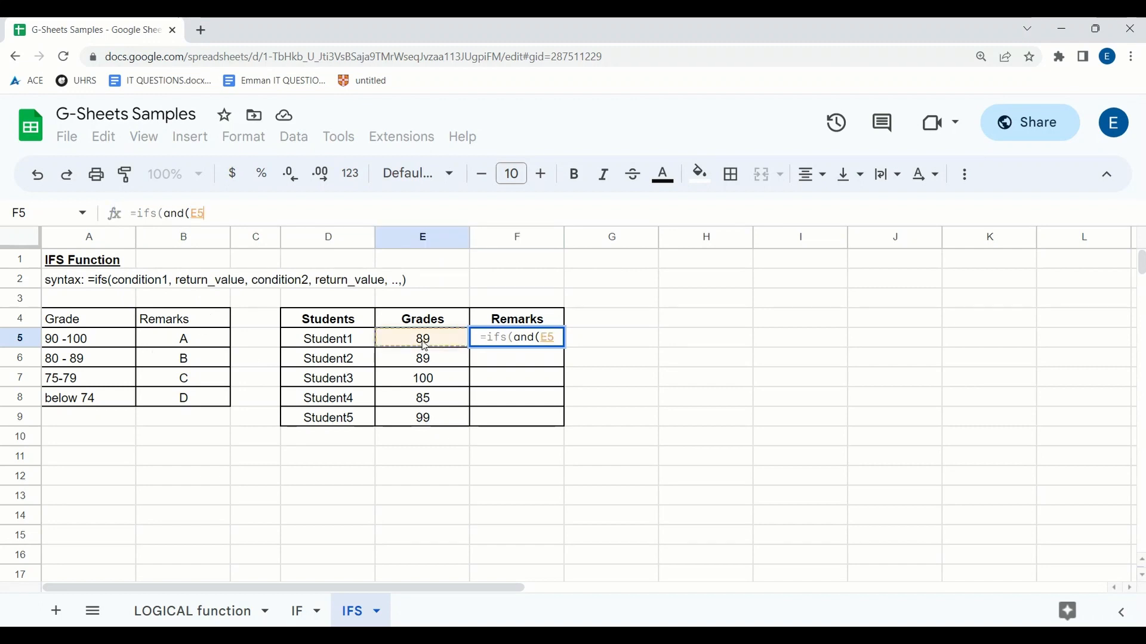
text(>=)
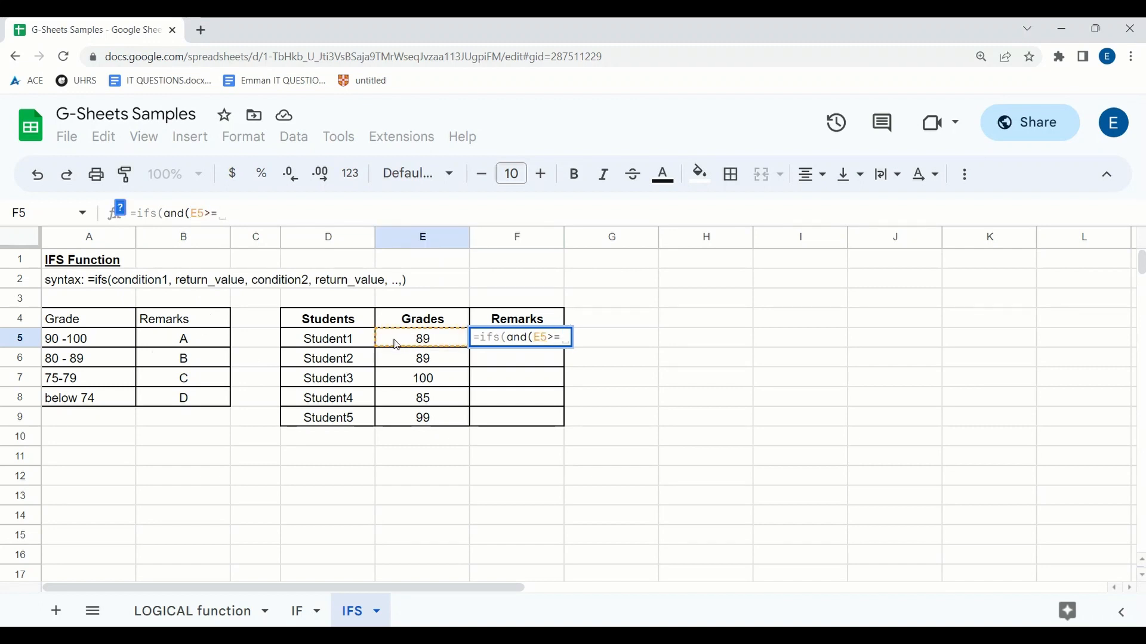
text(90)
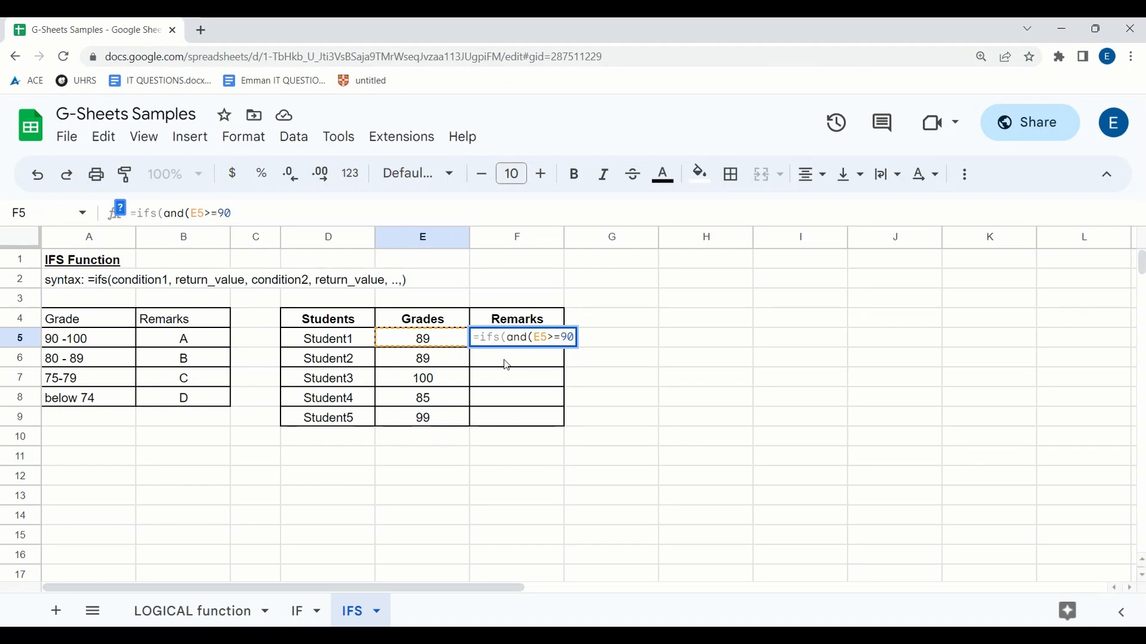
text(,)
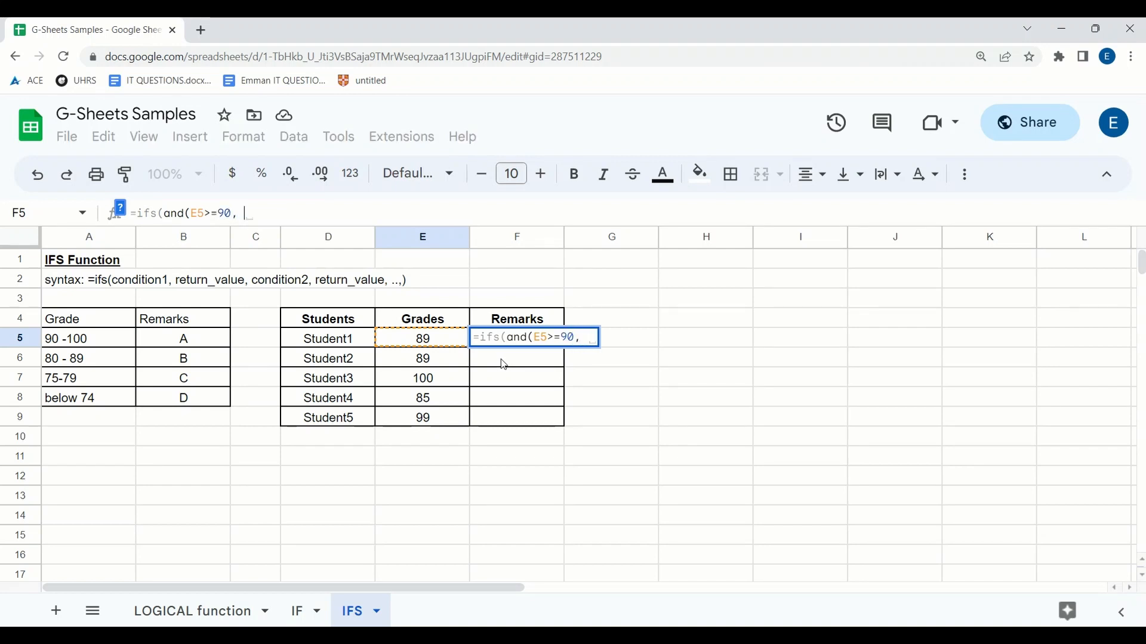
click(403, 340)
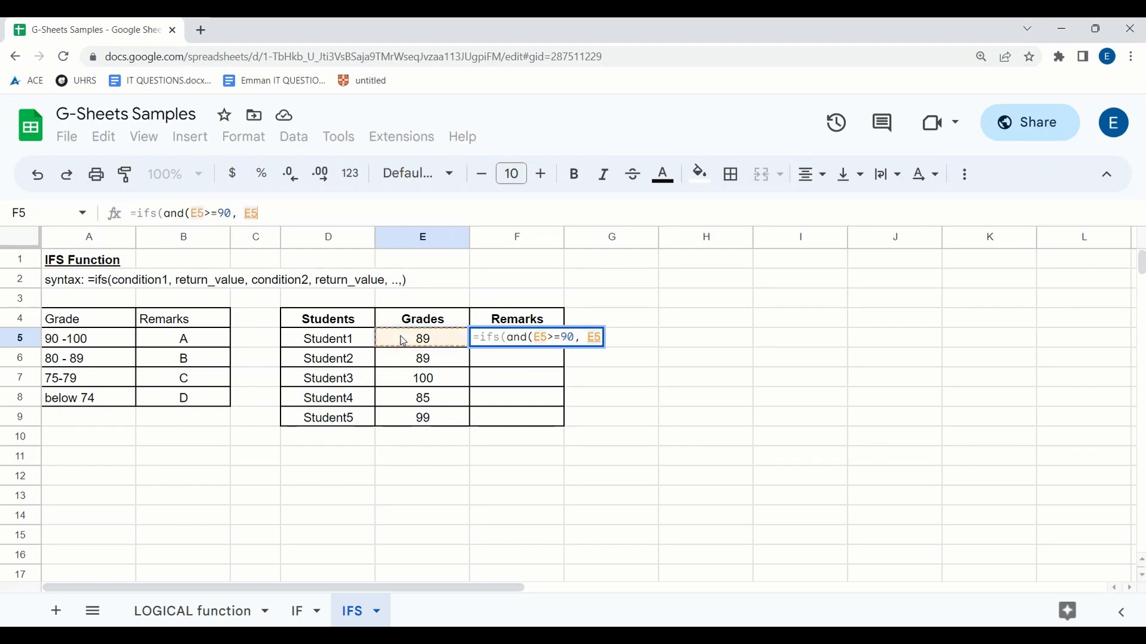
text(<=)
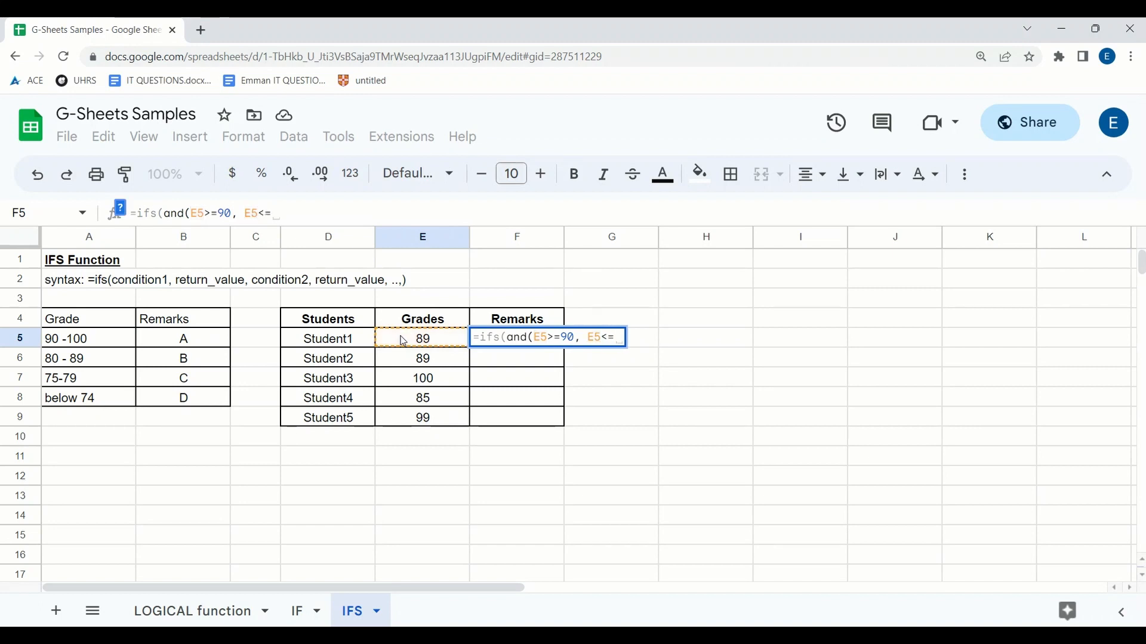
text(100))
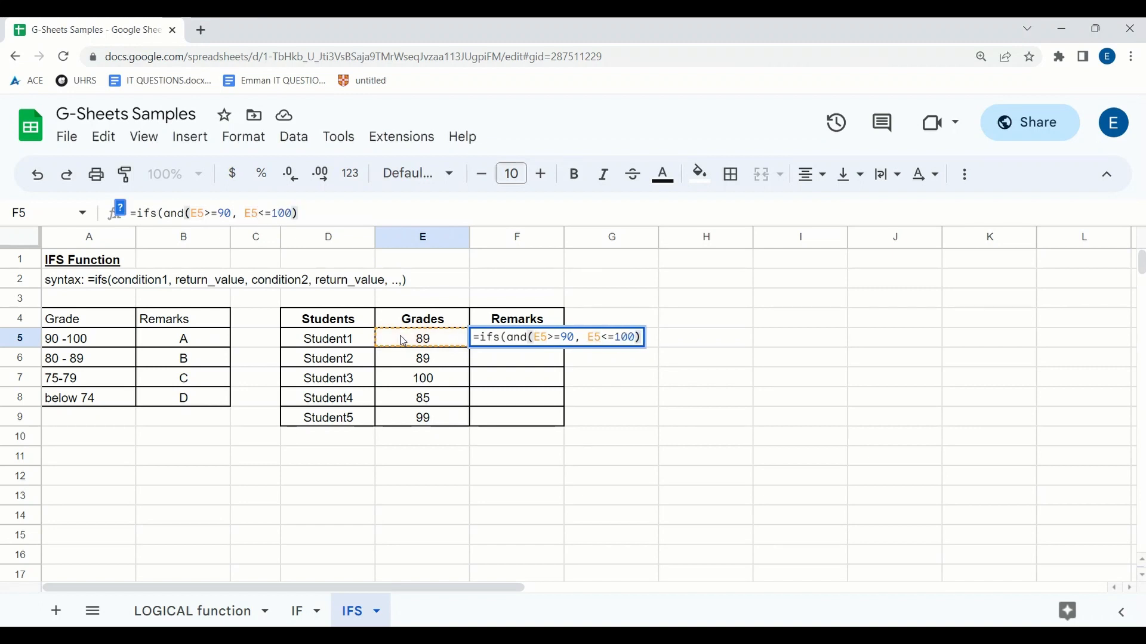
text(, )
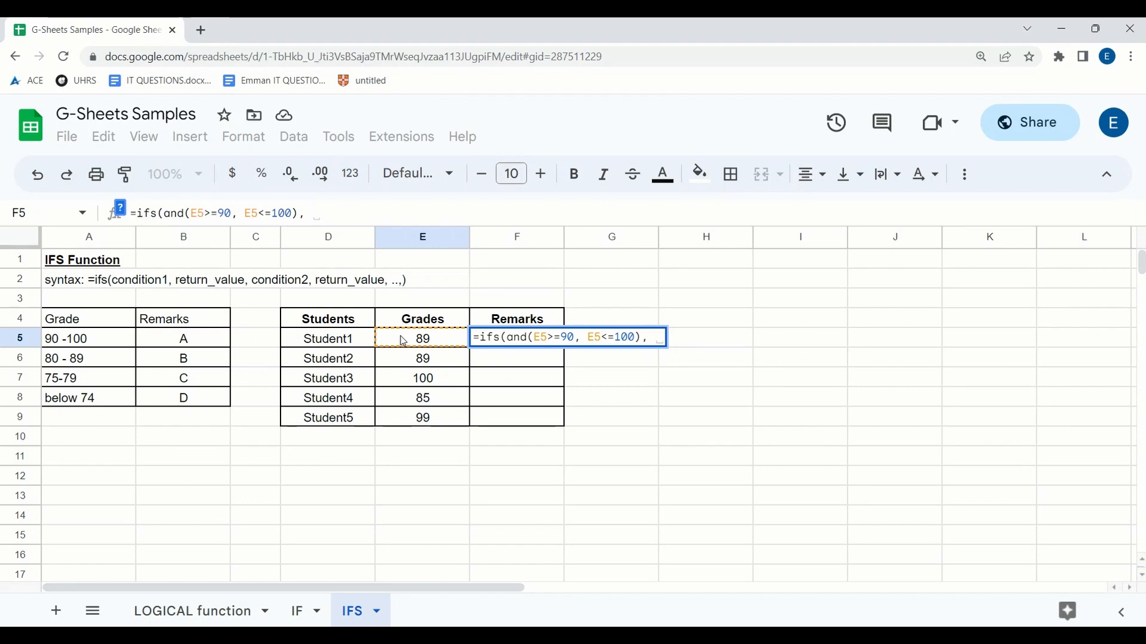
text("A)
text(", )
Add a second AND condition to the F5 formula, E5>=80, E5<=89, with the return value "B"
text(and()
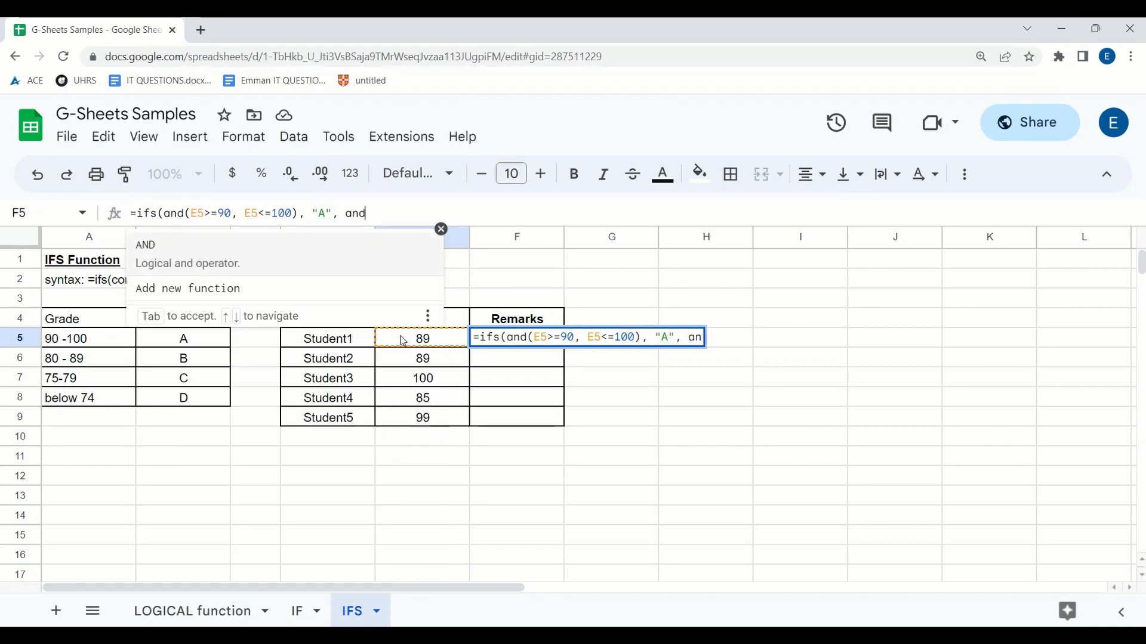
click(403, 341)
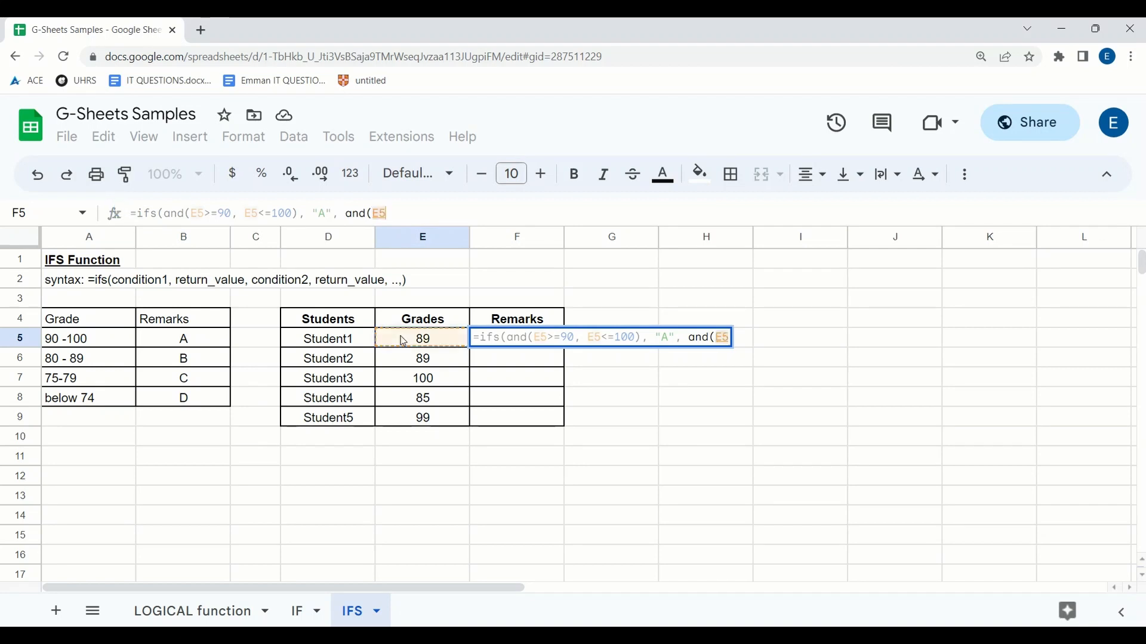
text(>=)
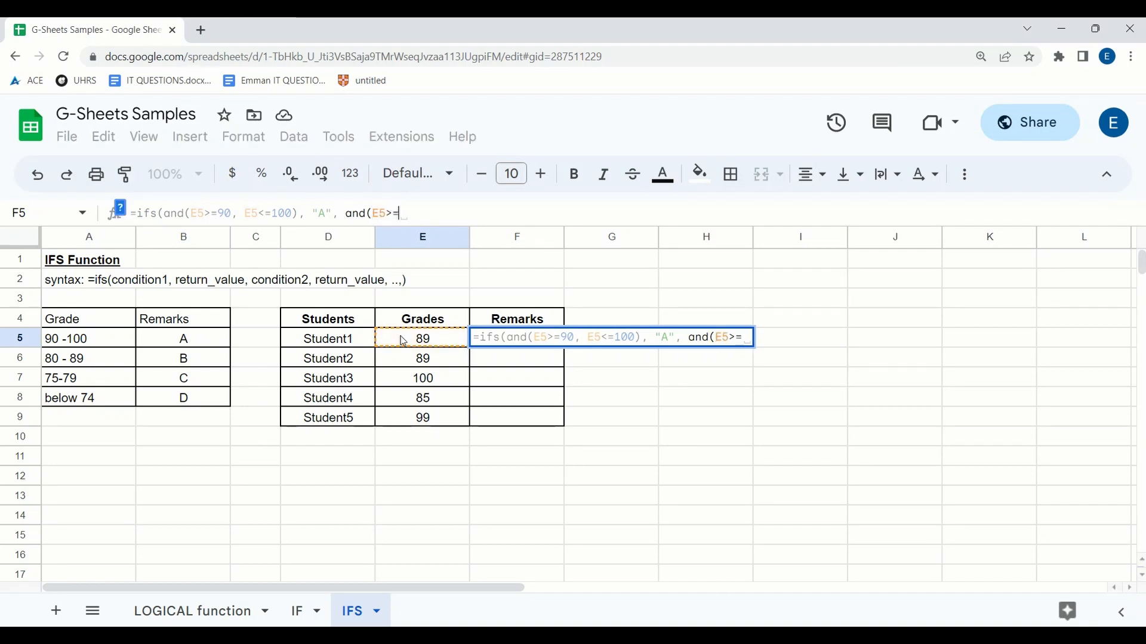
text(80)
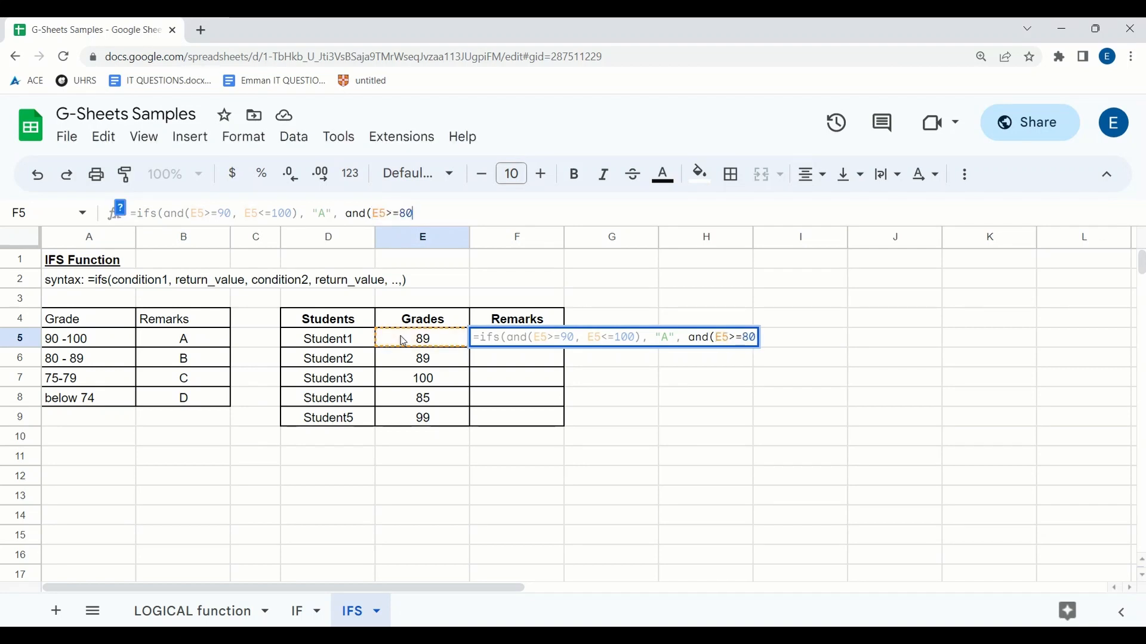
text(,)
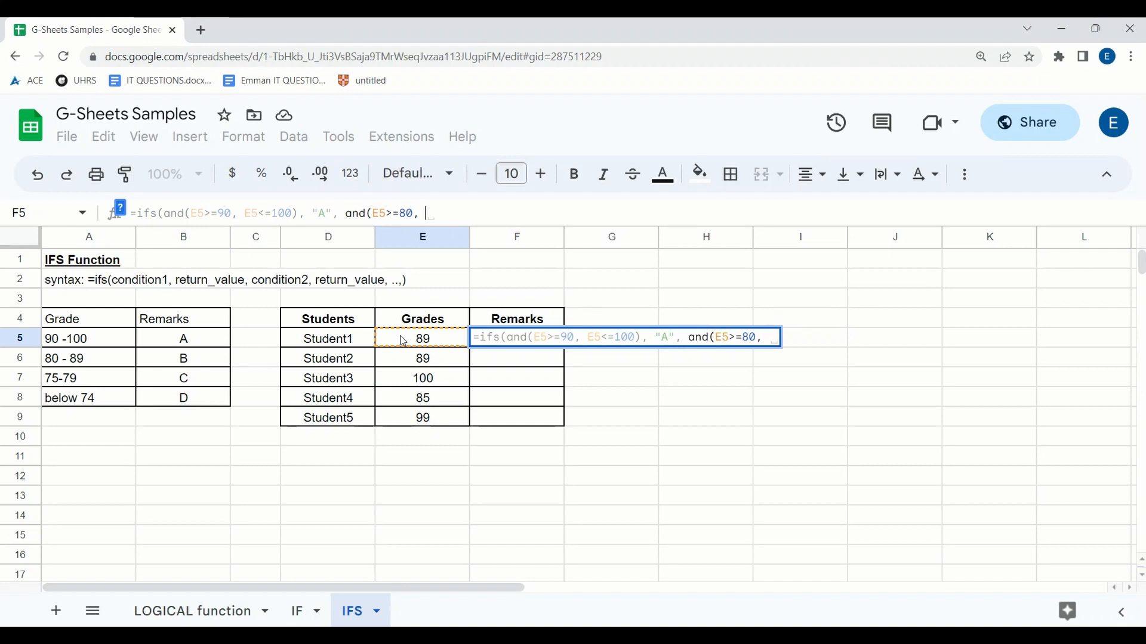
click(403, 340)
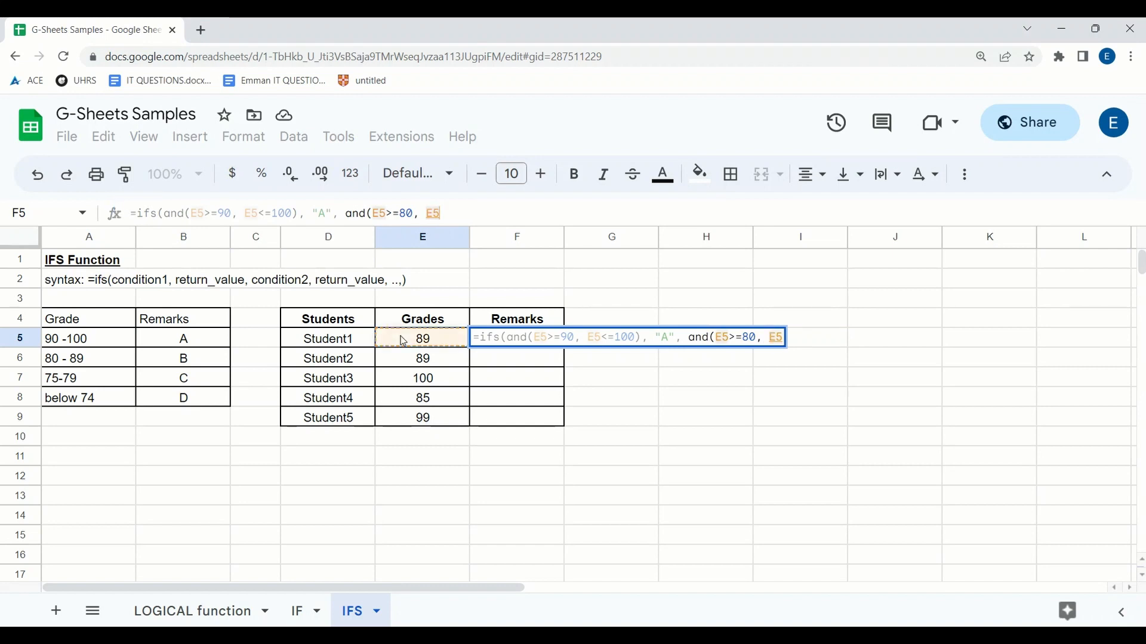
text(<=89)
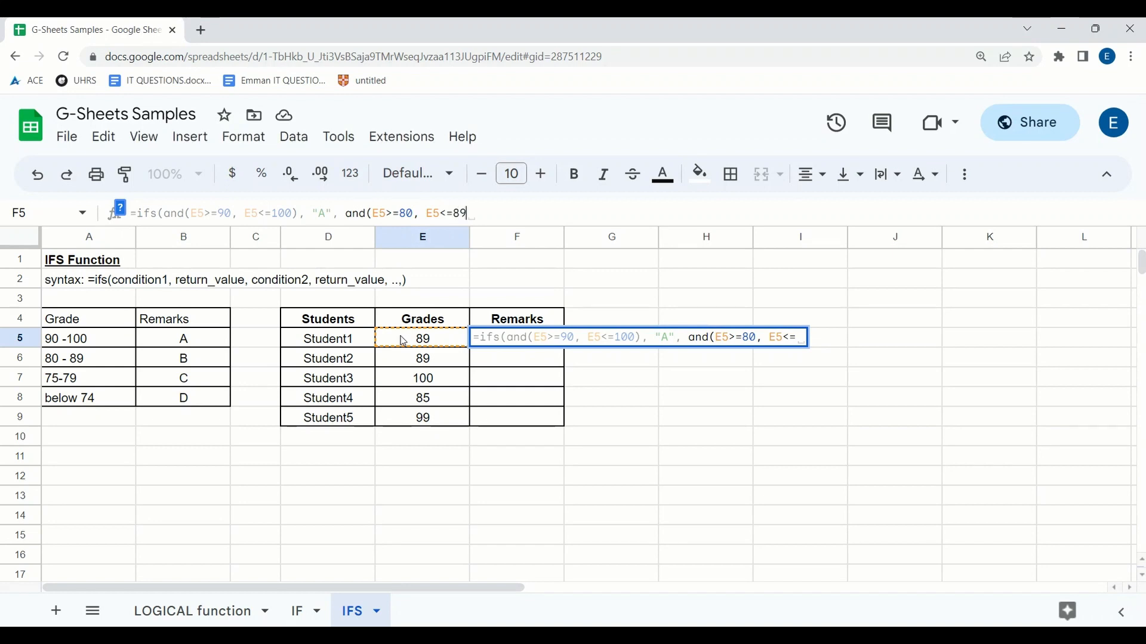
text())
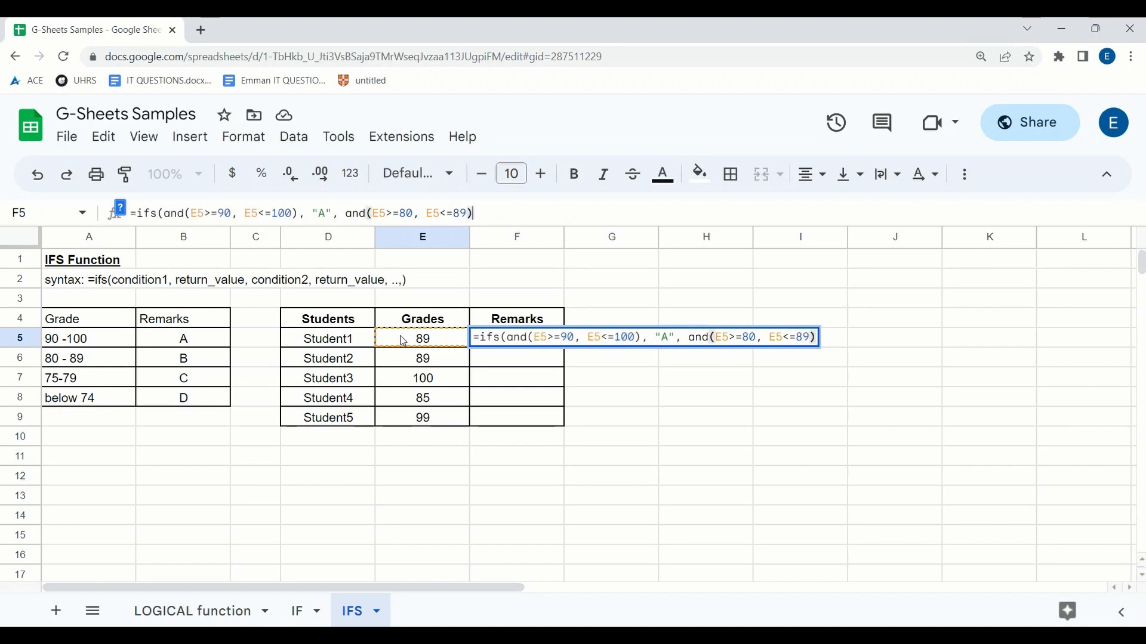
text(, "B)
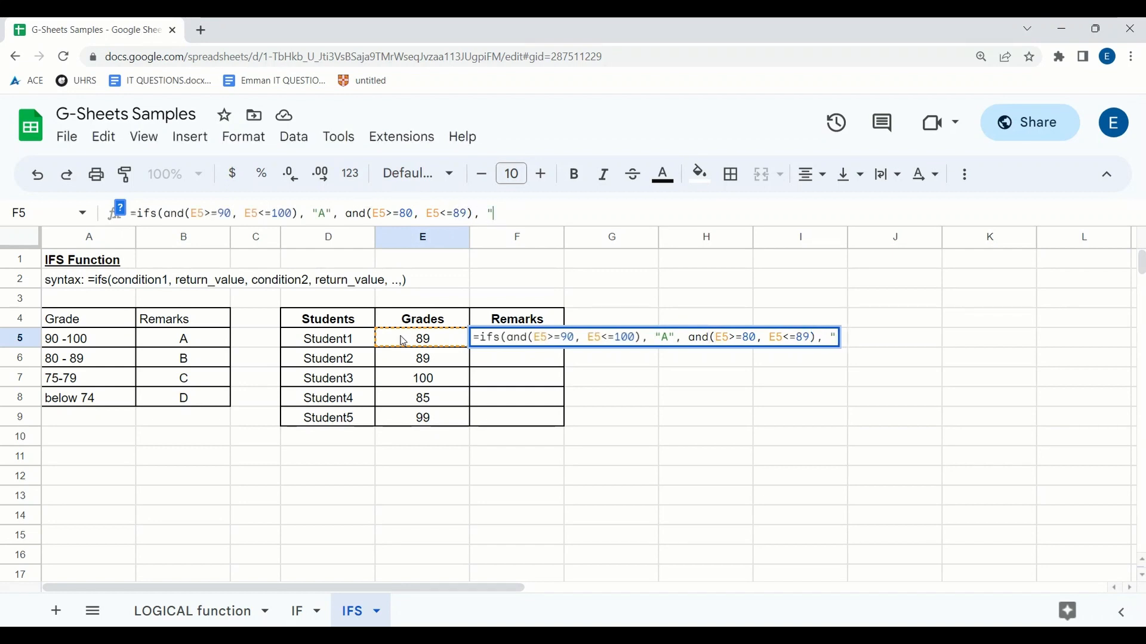
text(", )
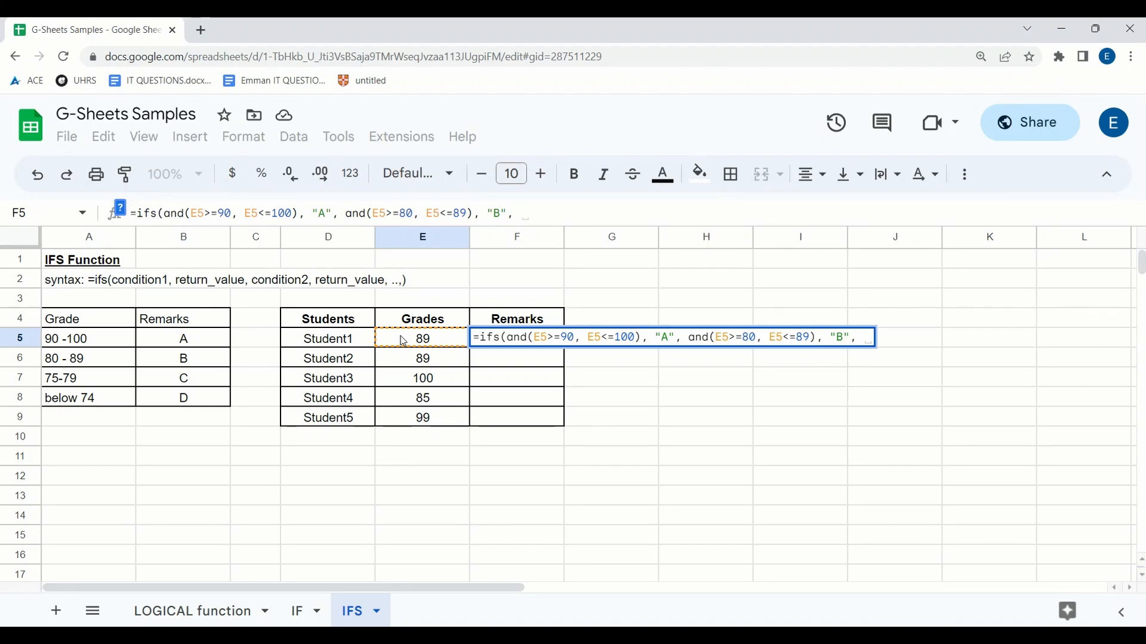
Add a third AND condition to the F5 formula, E5>=75, E5<=79, with the return value "C"
text(and()
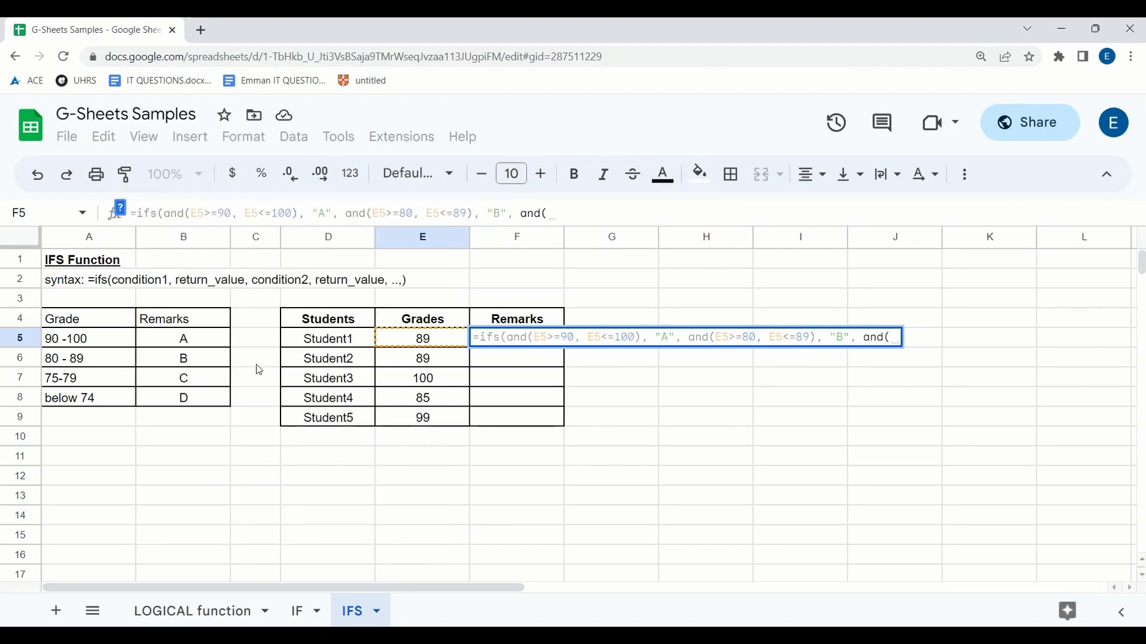
click(432, 342)
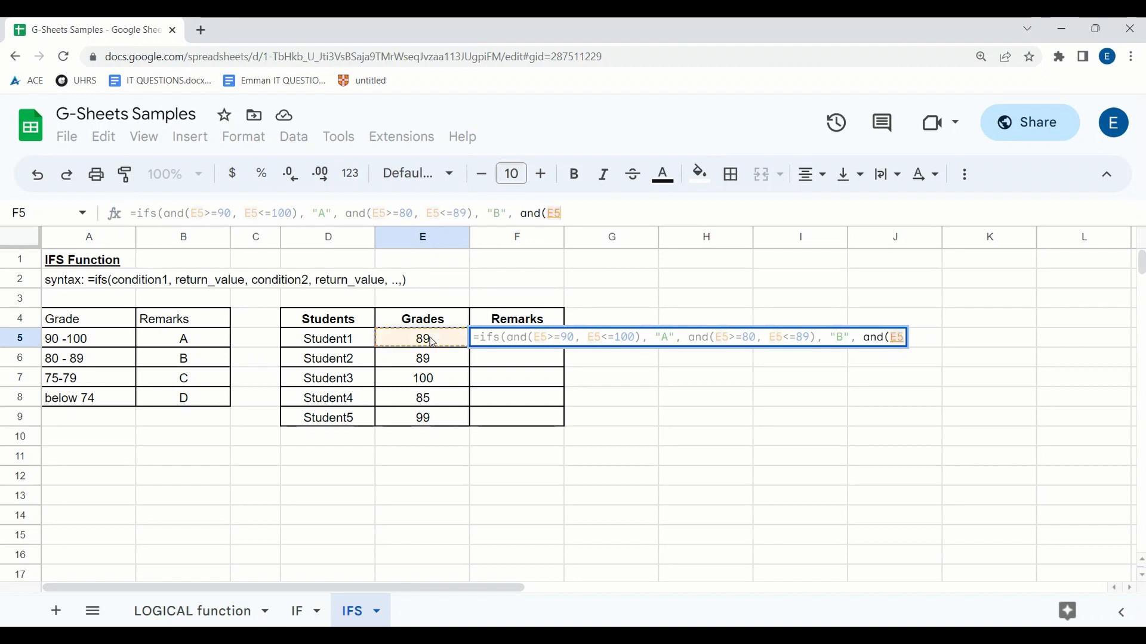
text(>=75,)
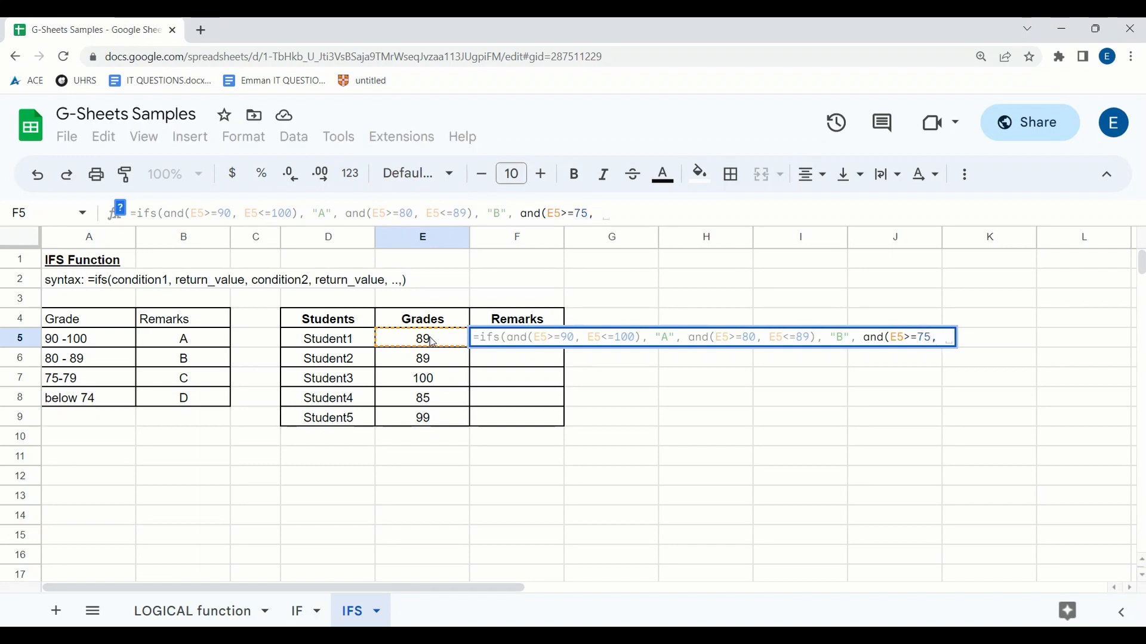
click(433, 342)
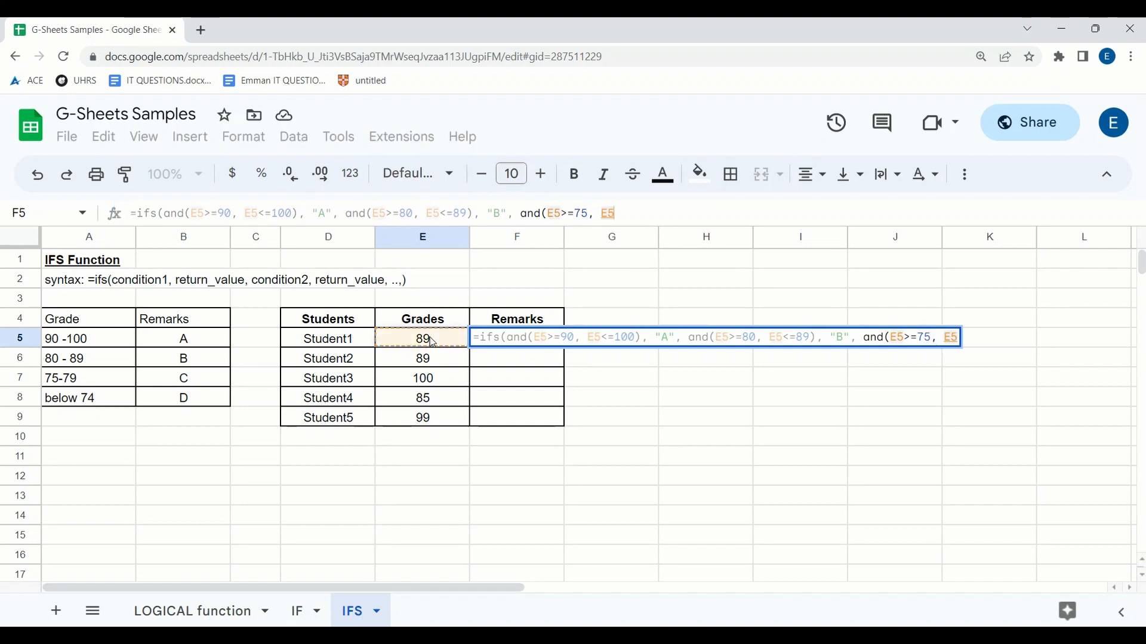
text(<=79)
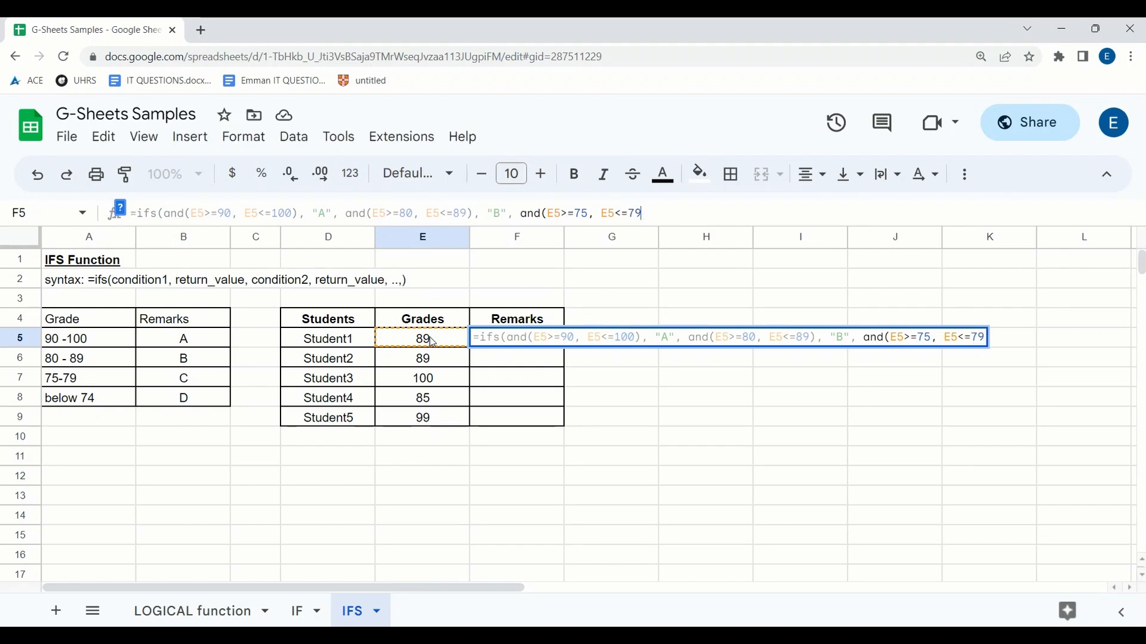
text())
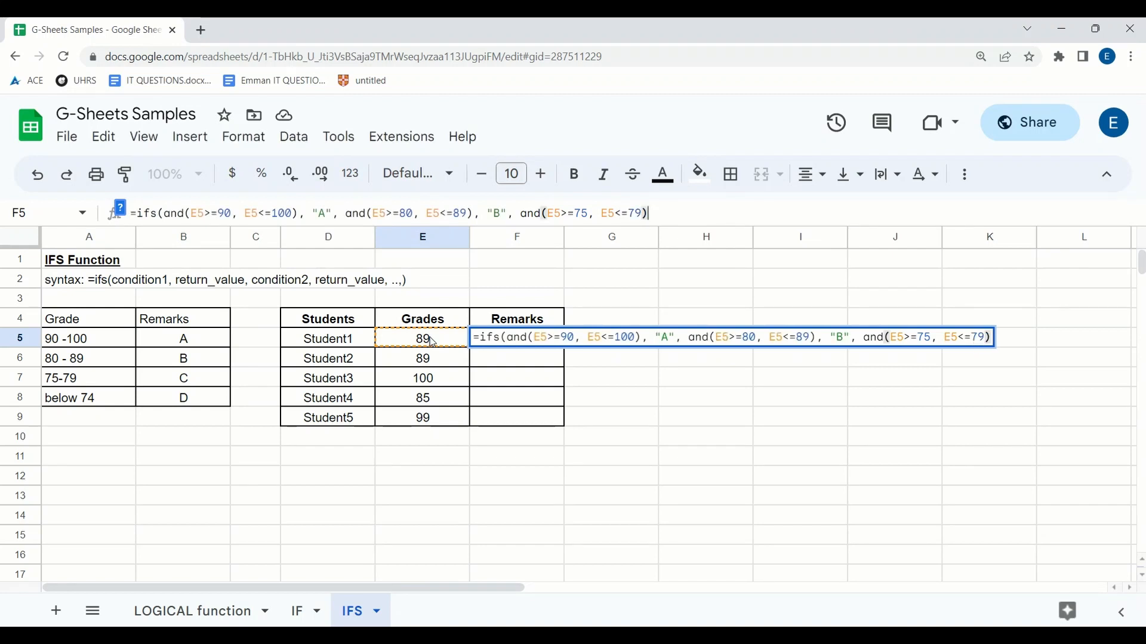
text(, "C)
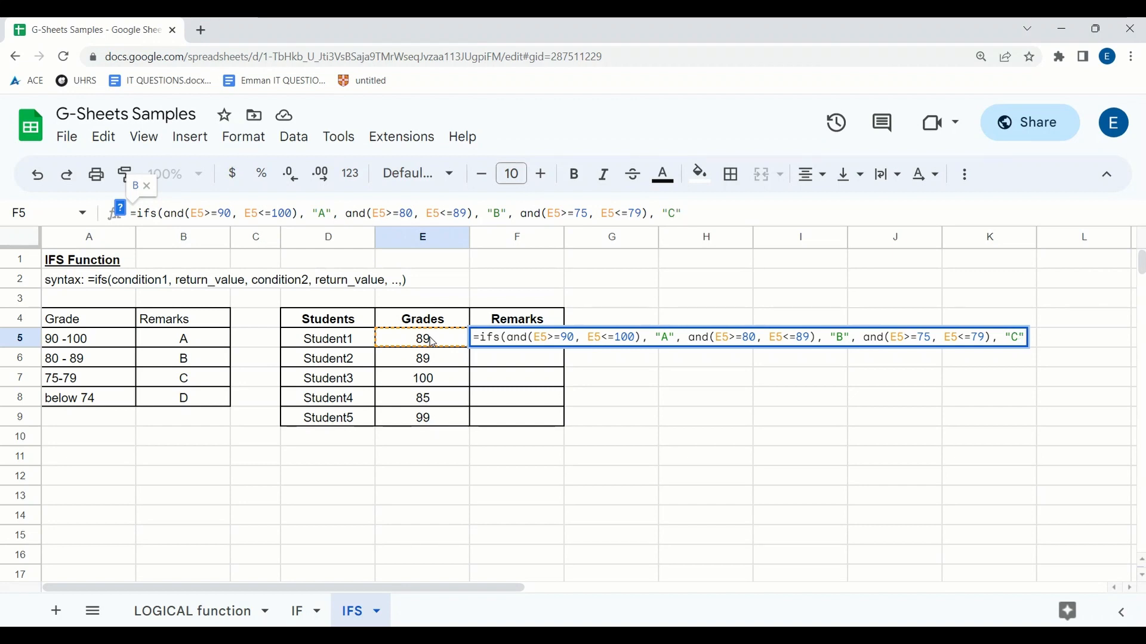
text(",)
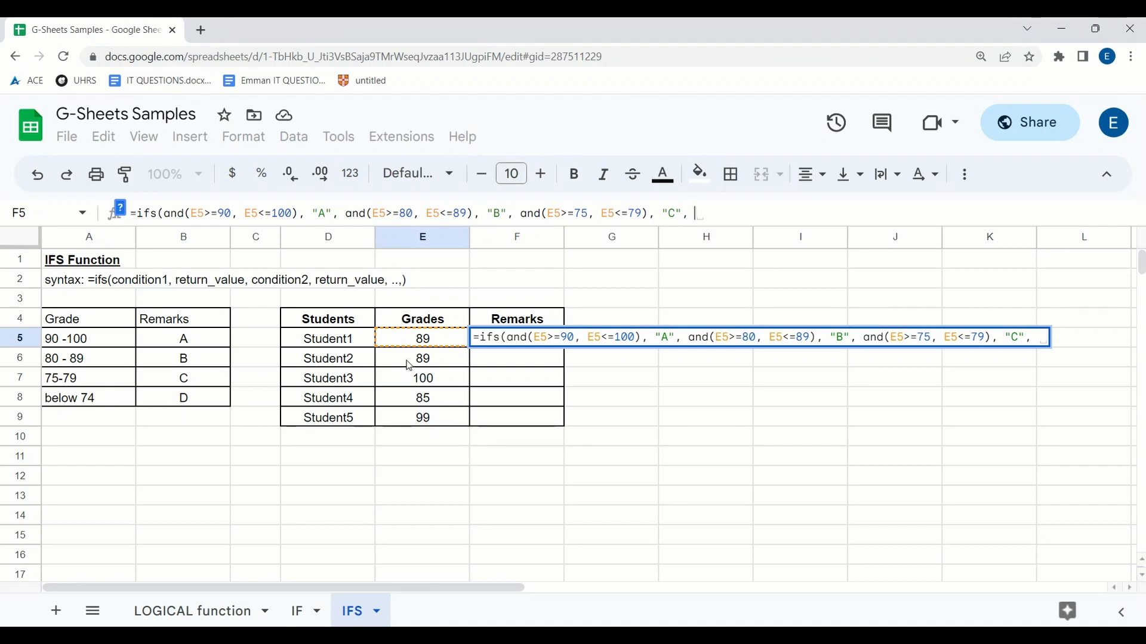
Finish the F5 formula with the condition E5<=74 and the return value "D", and enter it
click(427, 344)
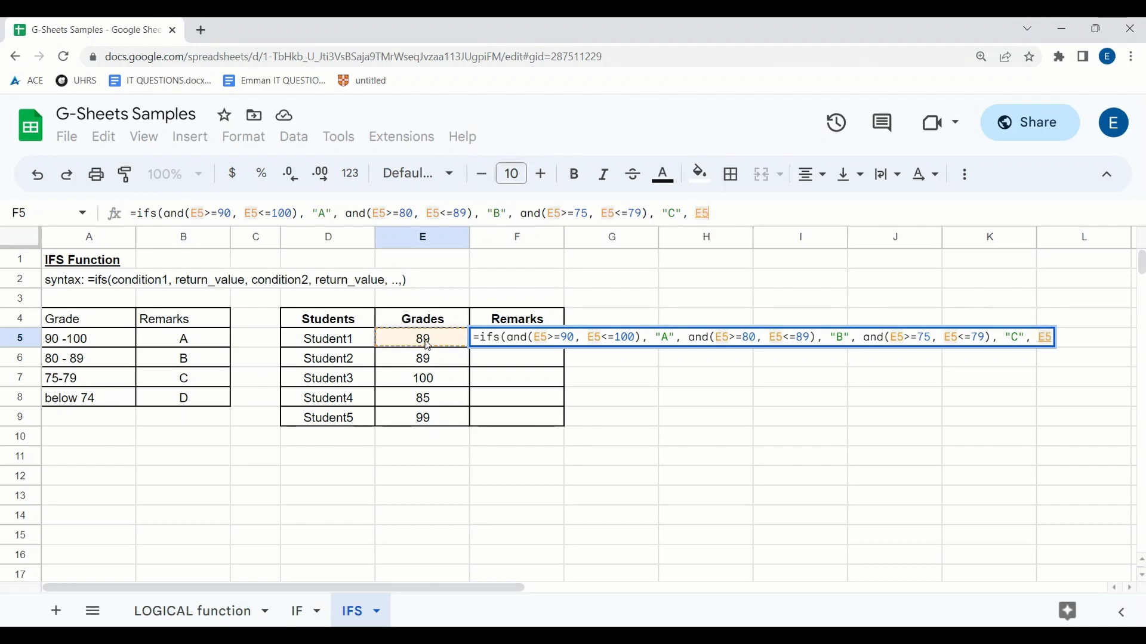
text(<=7)
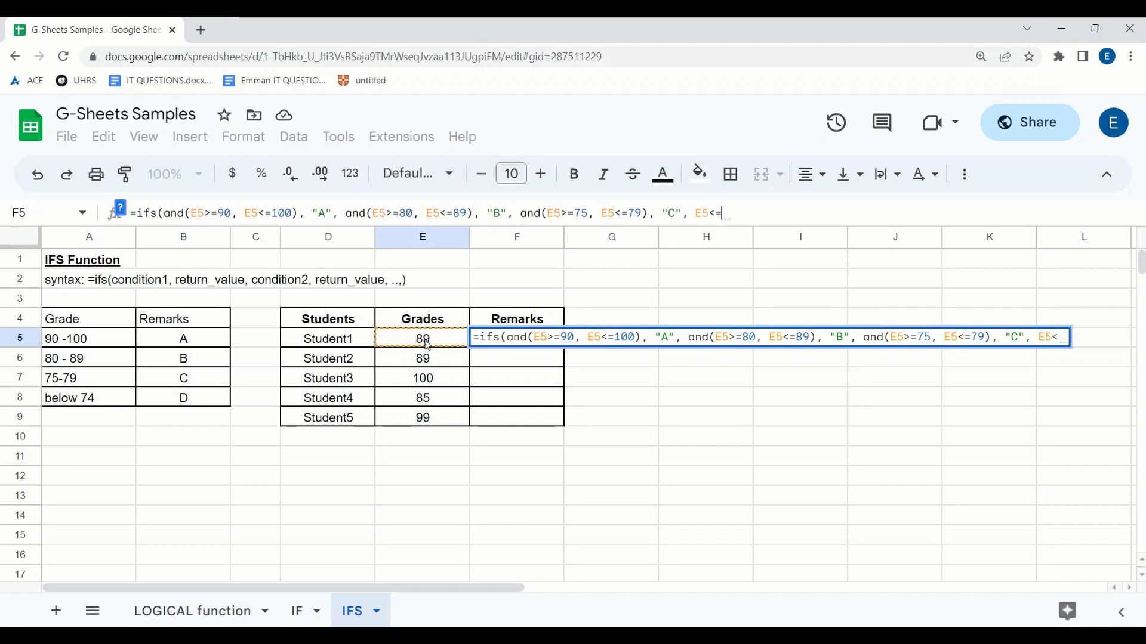
text(4)
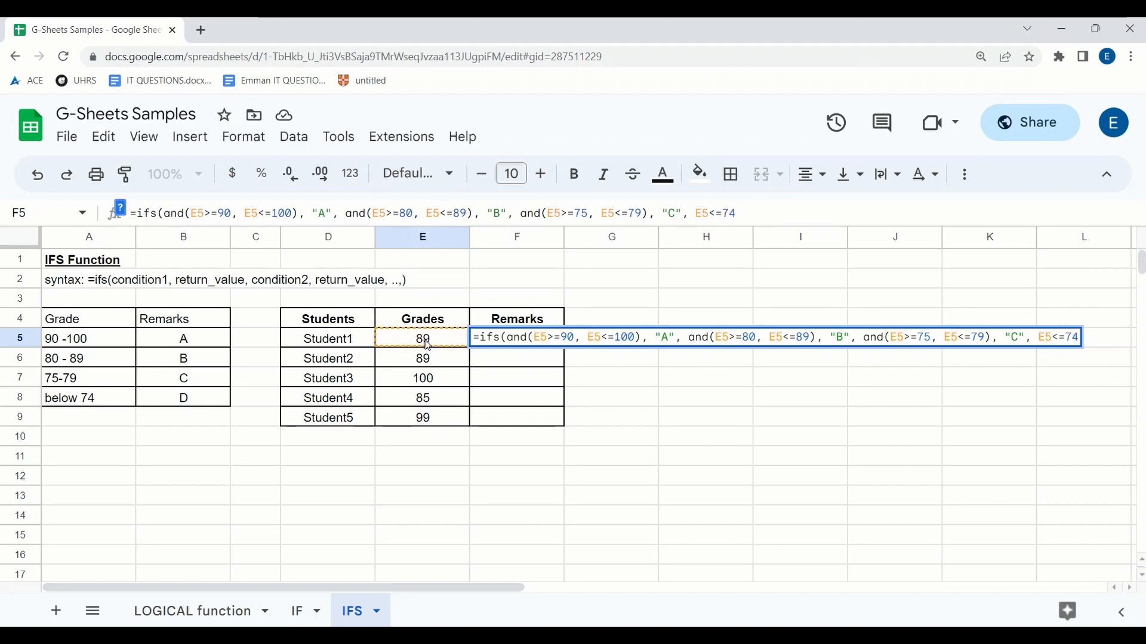
text(, ")
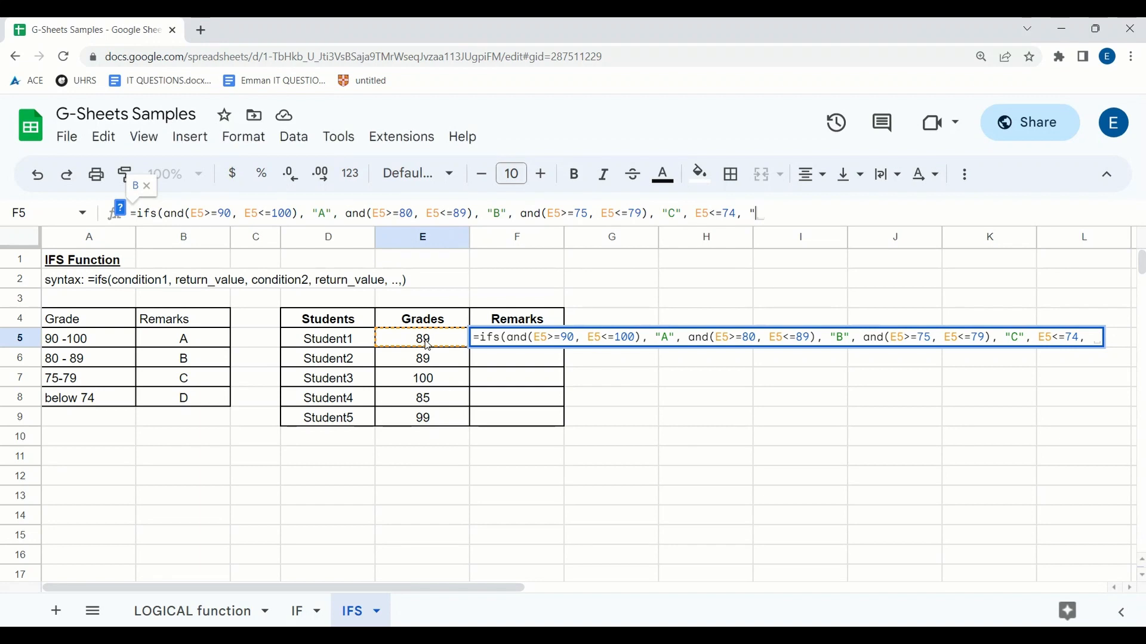
text(D"))
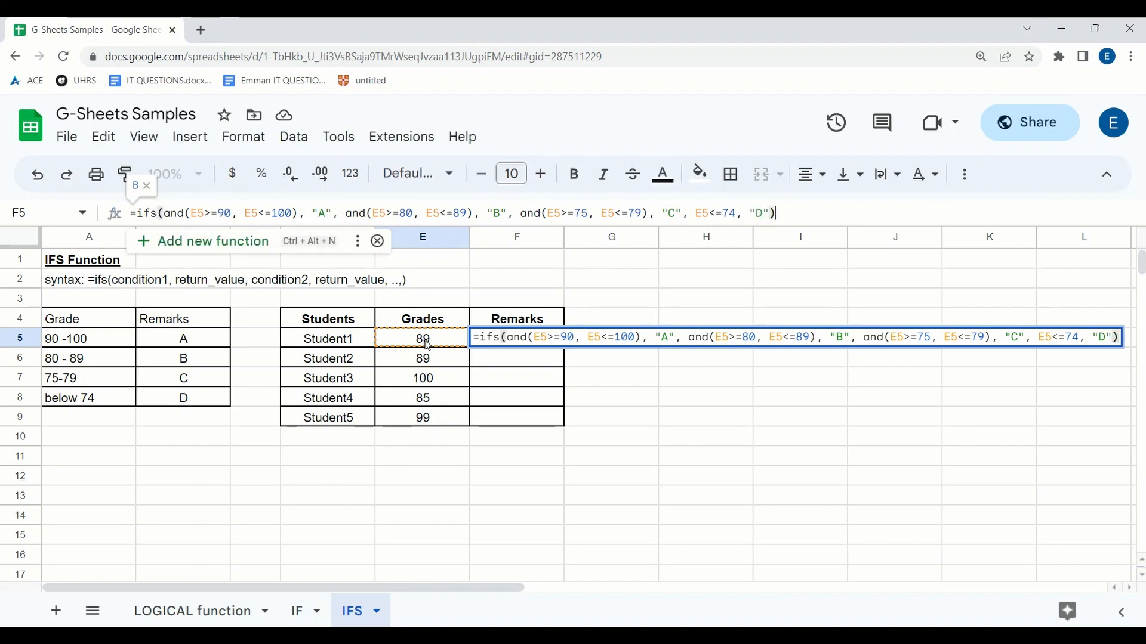
key(Return)
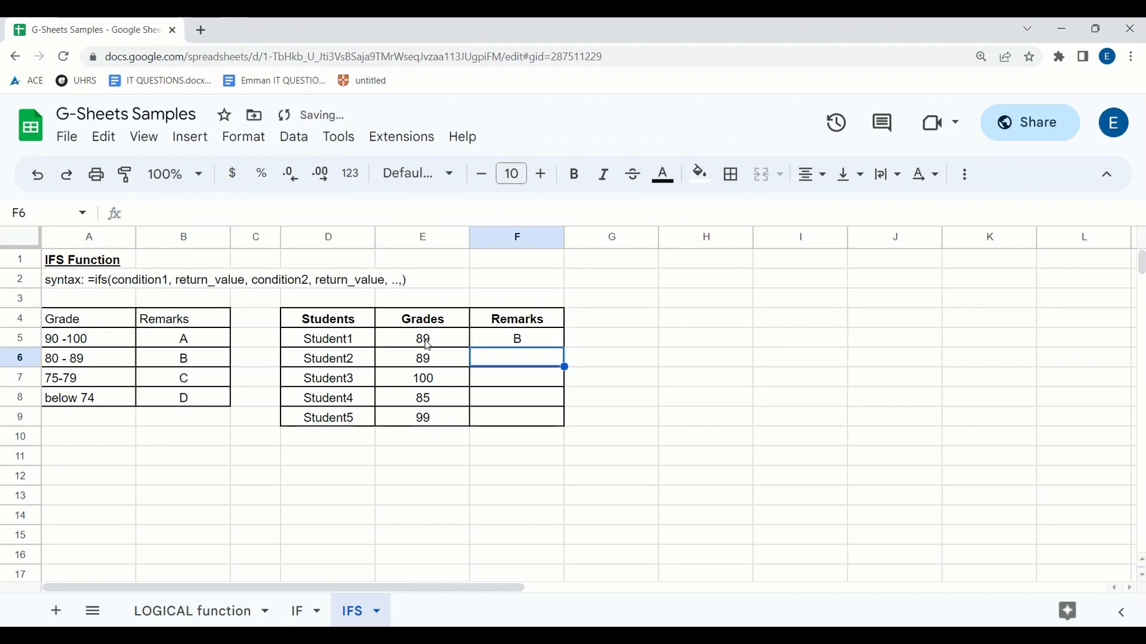
Test the remarks formula in F5 by setting Student1's grade in cell E5 to 95
click(504, 346)
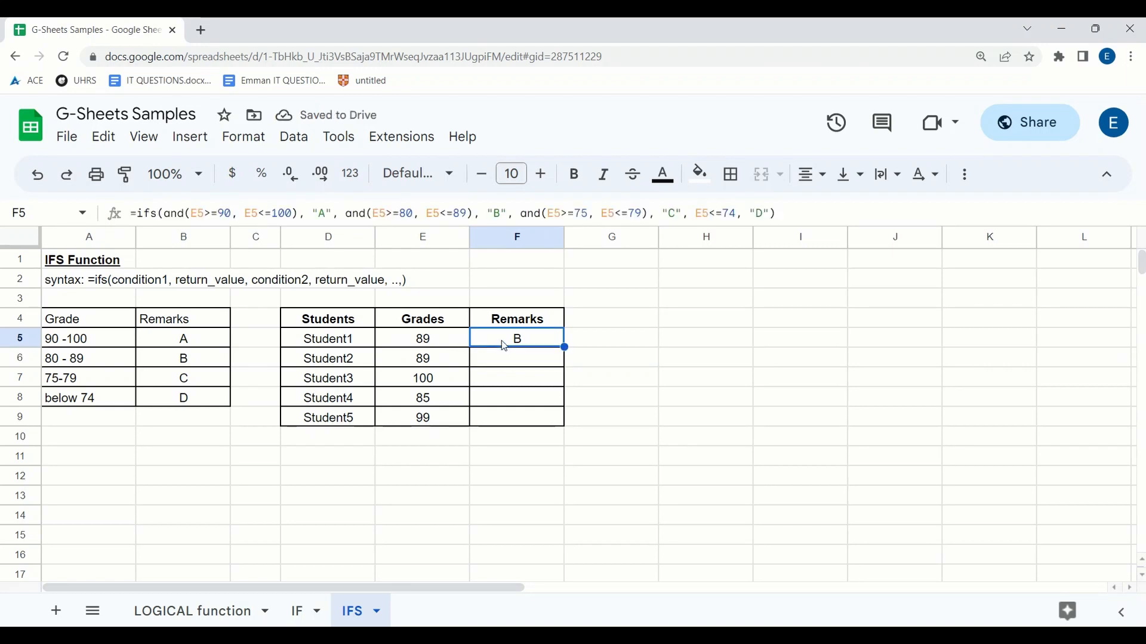
click(416, 342)
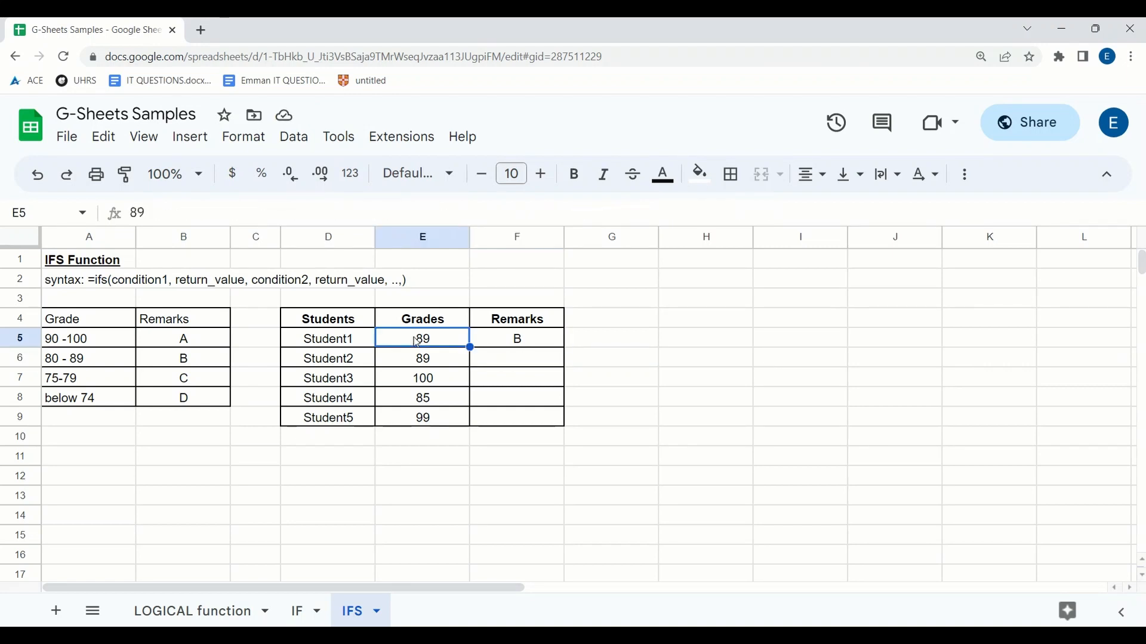
text(95)
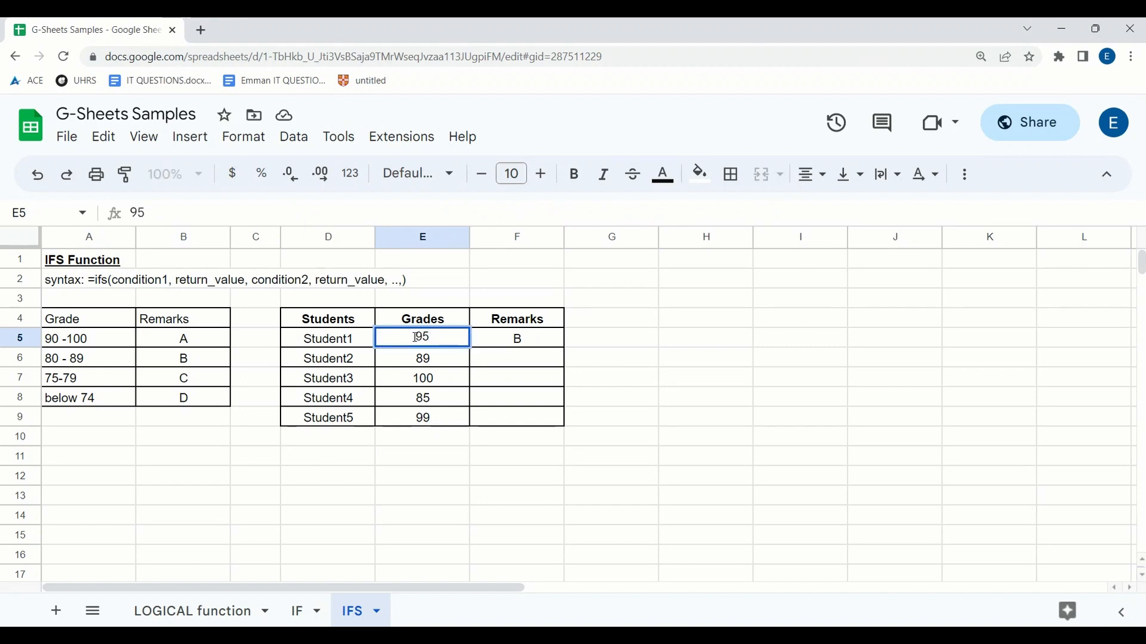
key(Return)
Change Student1's grade in cell E5 to 76 to test the formula's C range
click(430, 339)
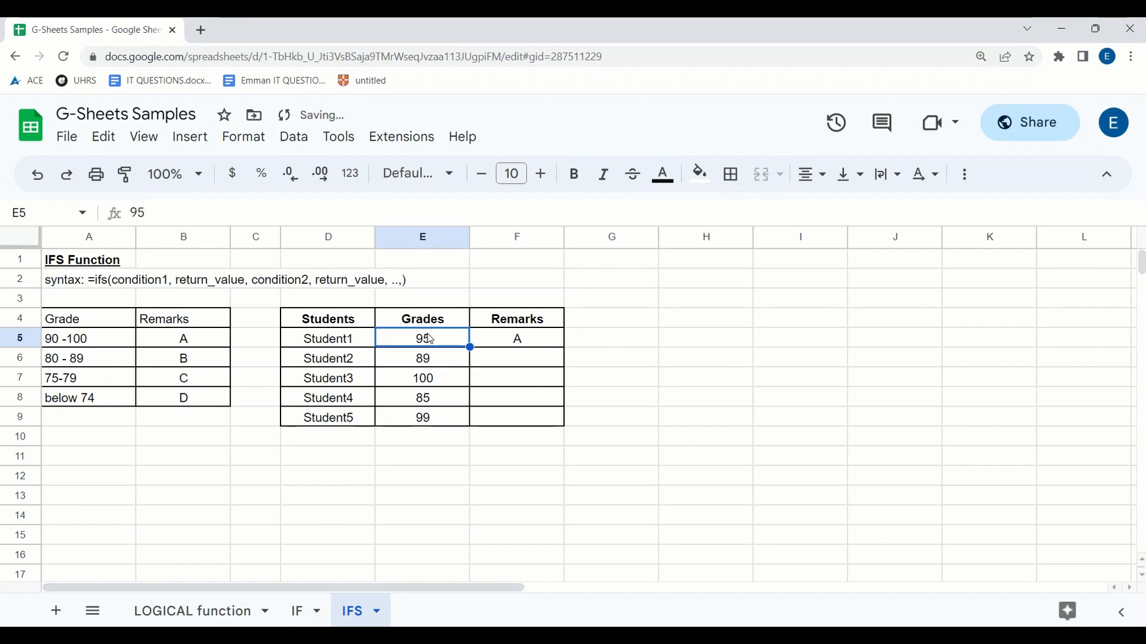
text(7)
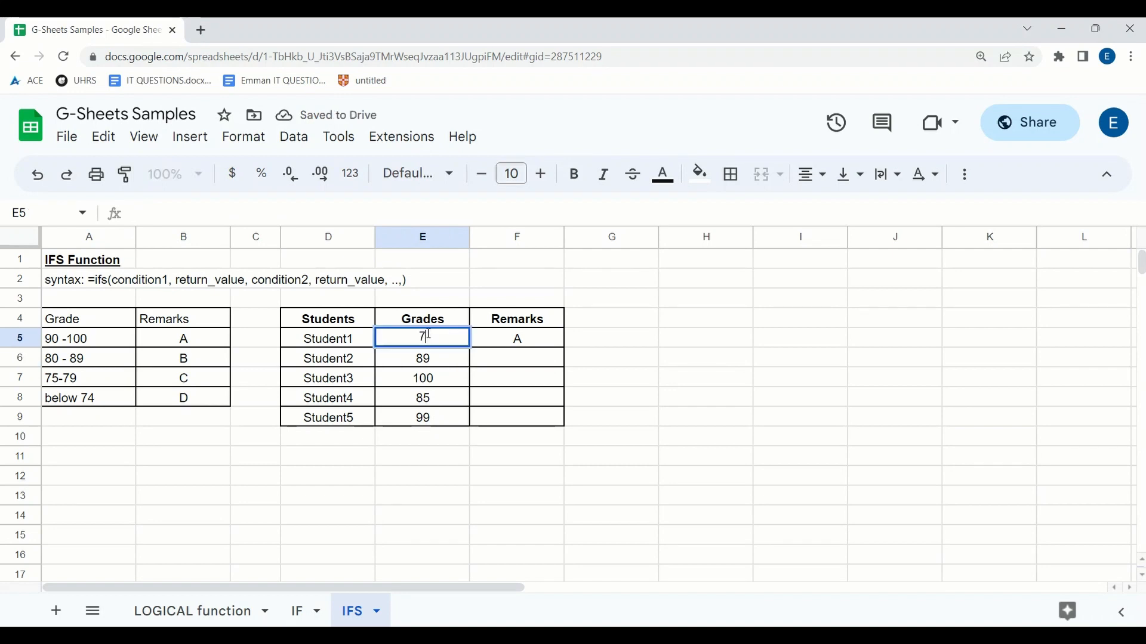
text(6)
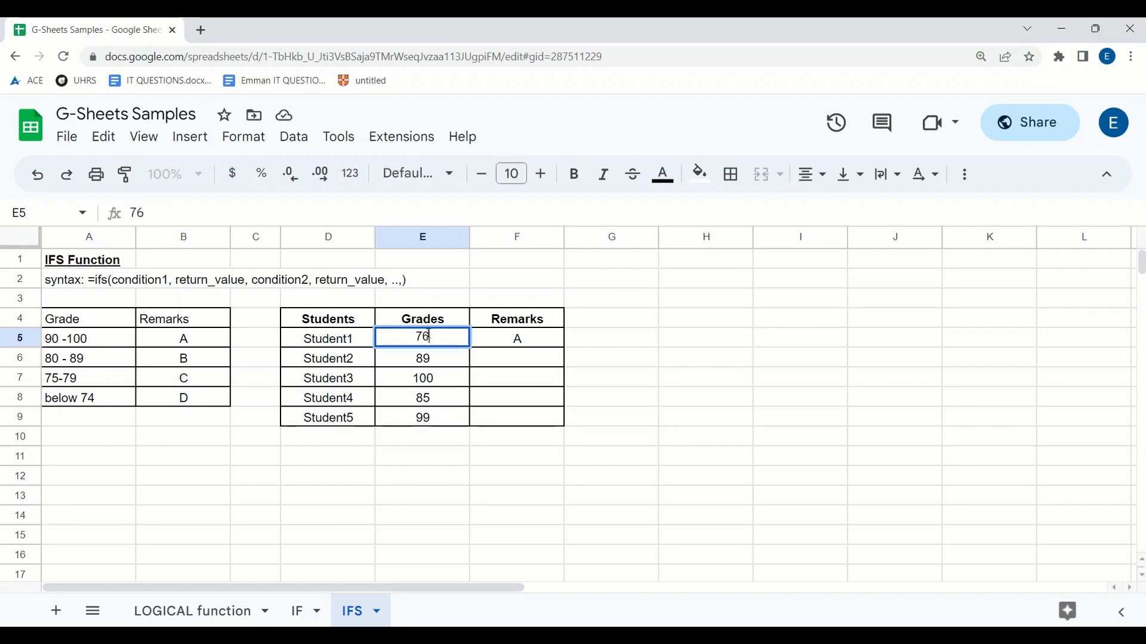
key(Return)
Change Student1's grade in cell E5 to 50 to test the formula's lowest range
click(427, 344)
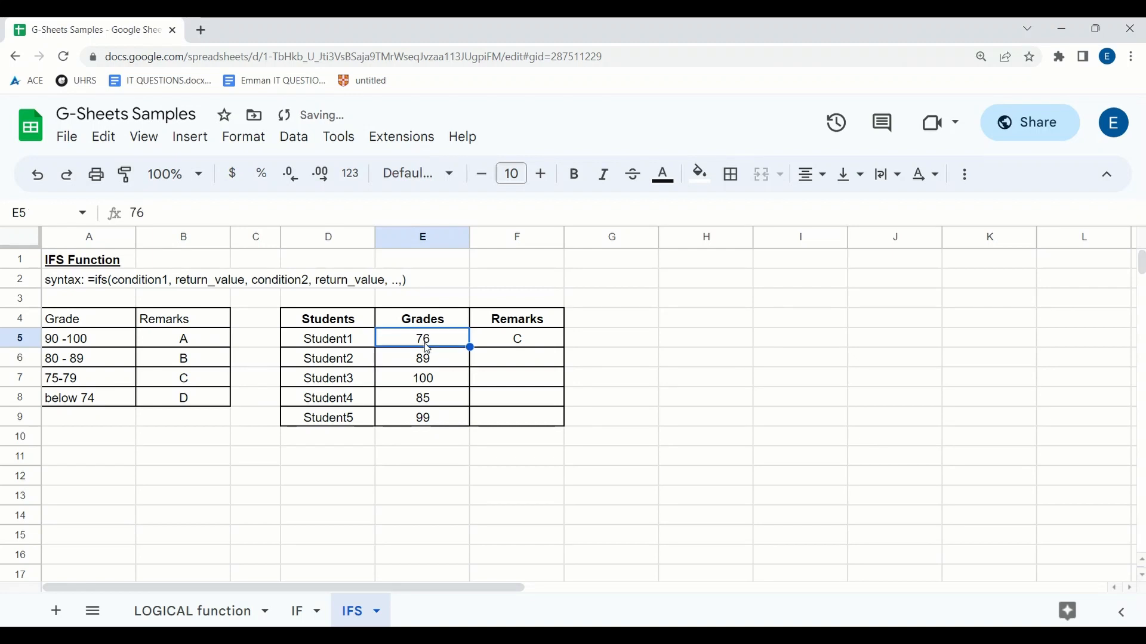
text(50)
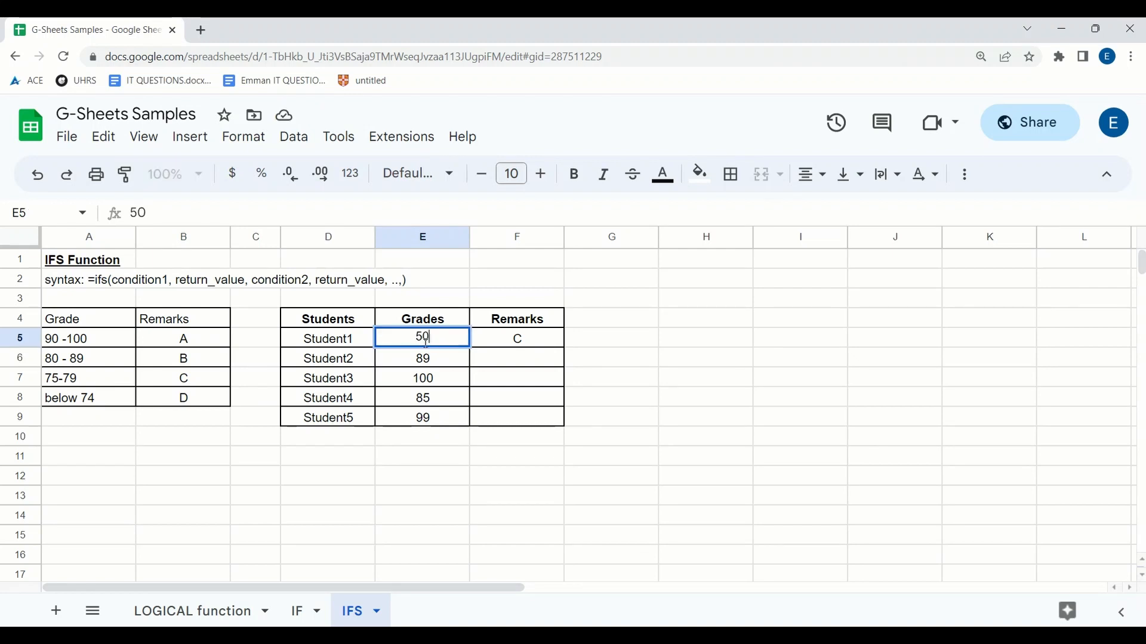
key(Return)
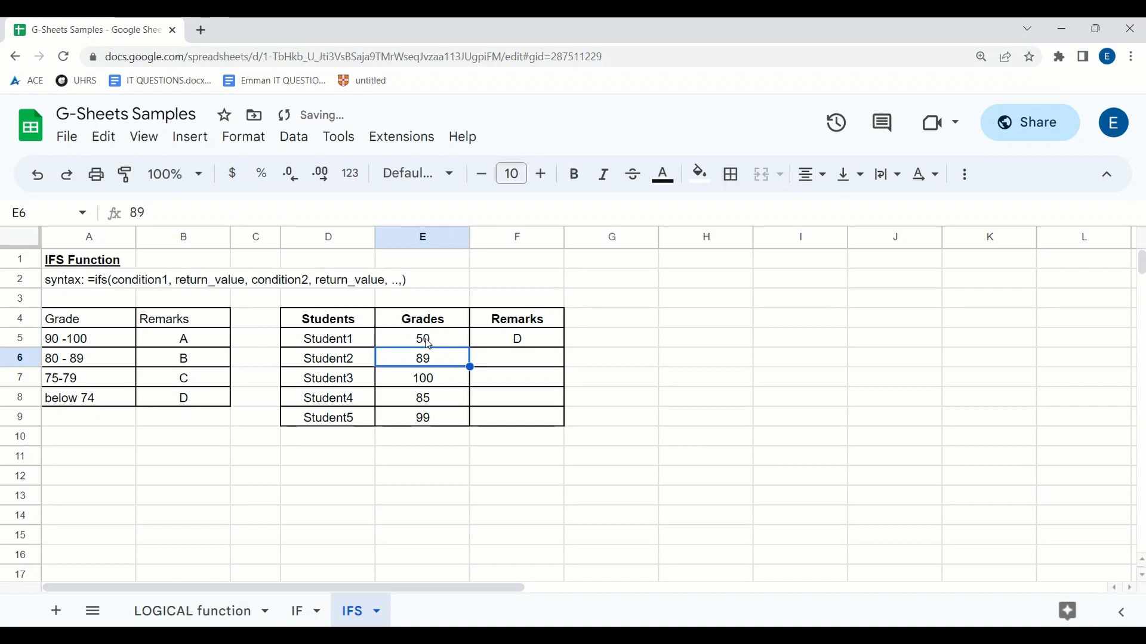
Clear Student1's grade in cell E5 and check how the formula in F5 treats a blank grade against the below 74 range
click(429, 344)
key(Delete)
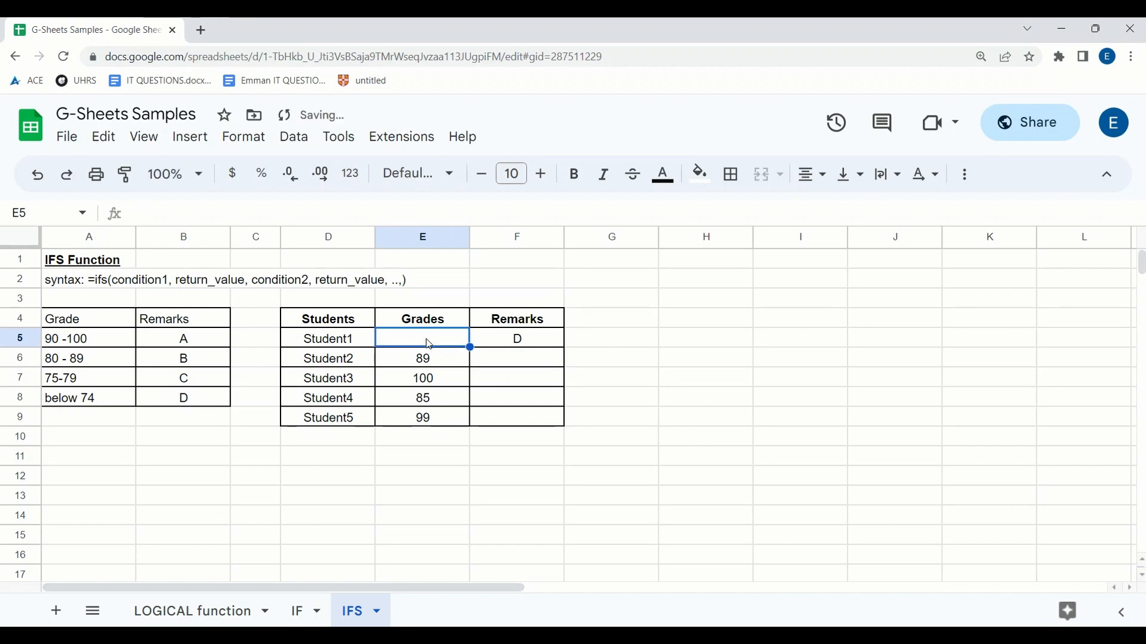
double_click(429, 344)
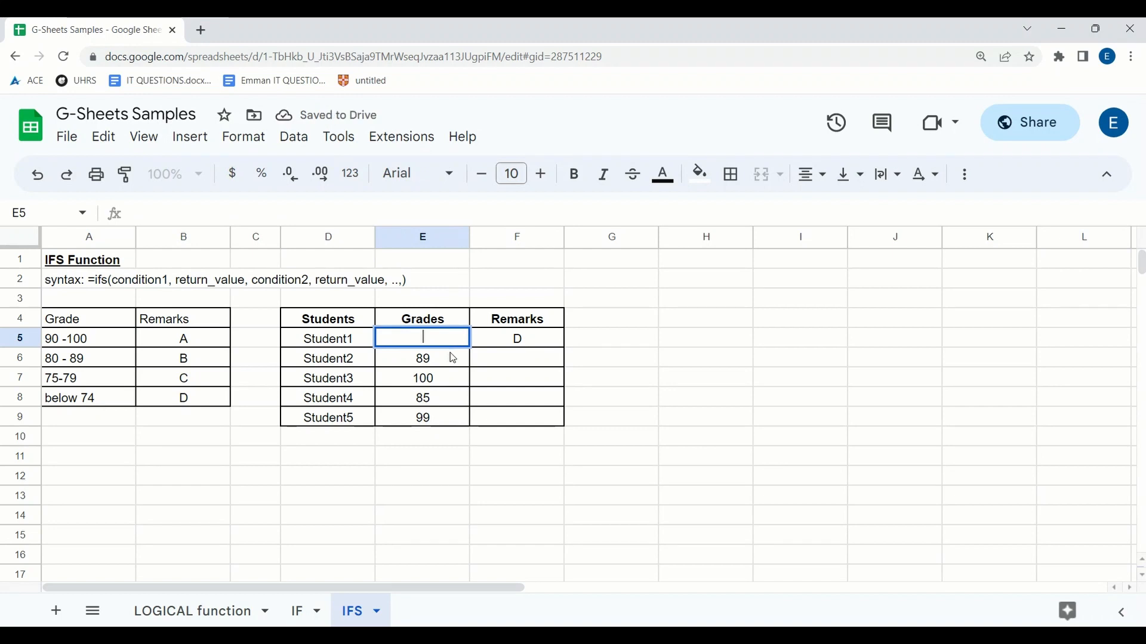
click(451, 358)
drag(485, 340, 59, 404)
click(60, 404)
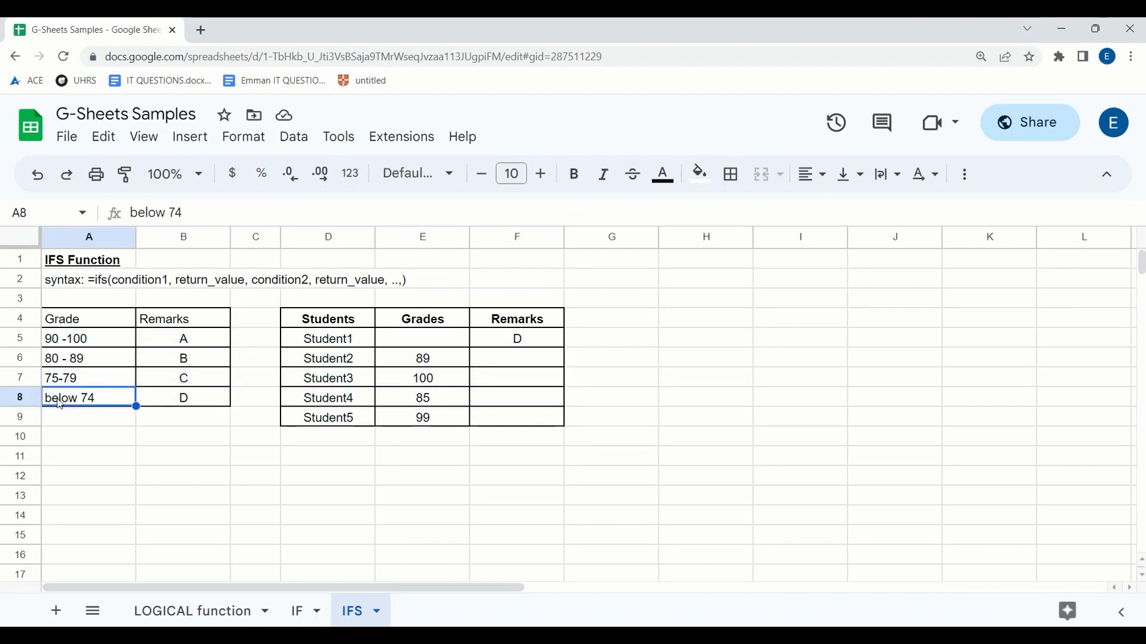
click(434, 340)
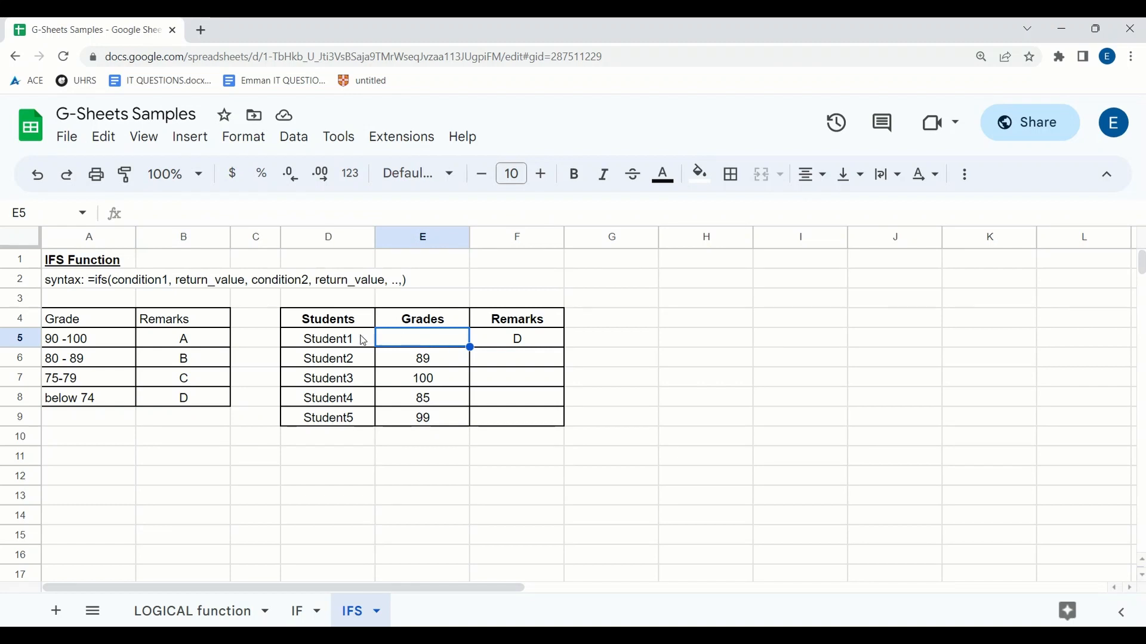
click(506, 335)
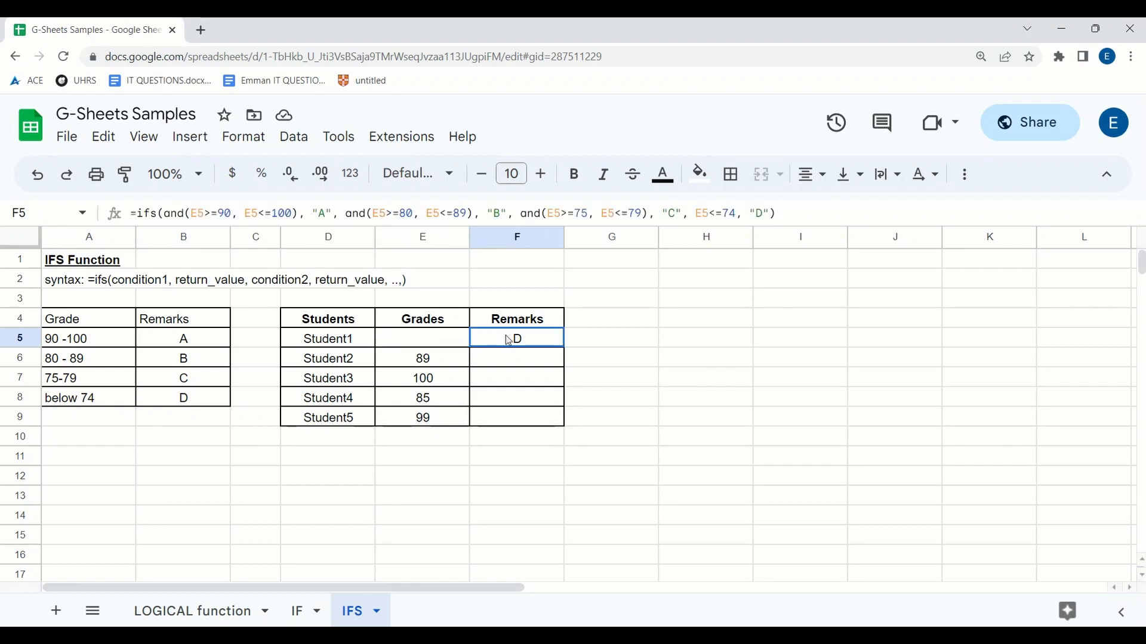
Enter the letter b as Student1's grade in cell E5 and inspect the resulting remark in F5
click(430, 336)
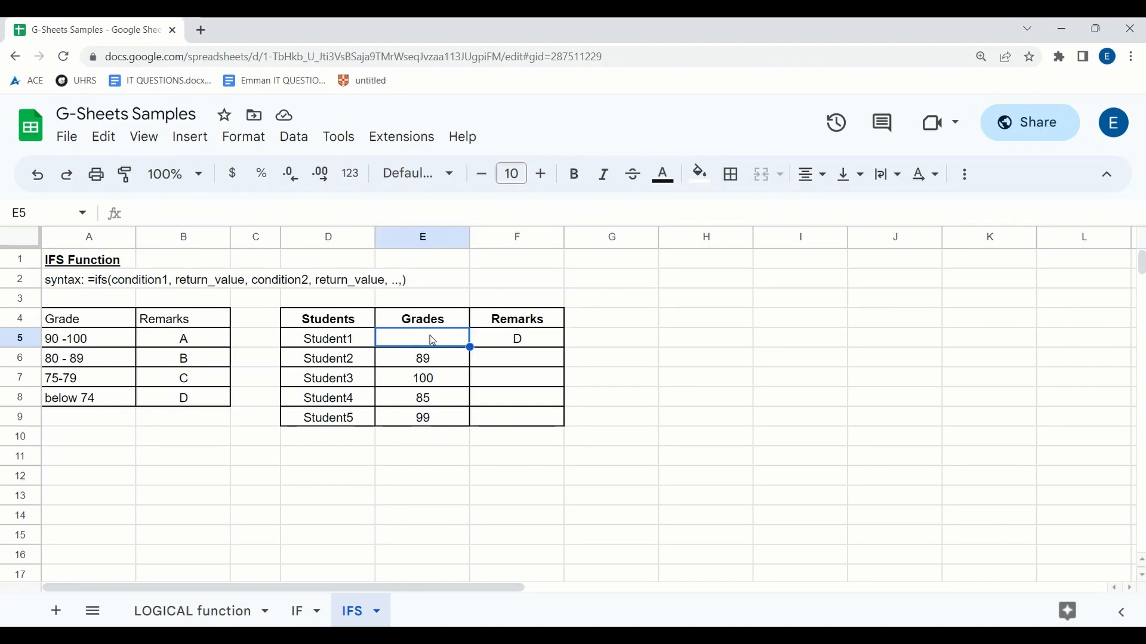
text(b)
key(Return)
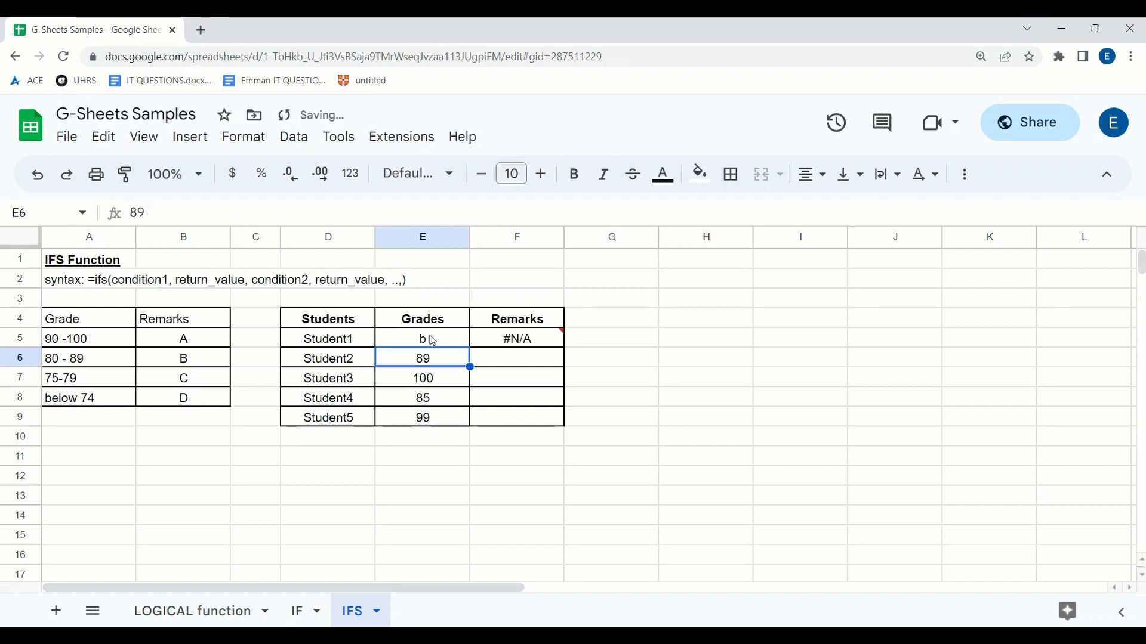
click(525, 345)
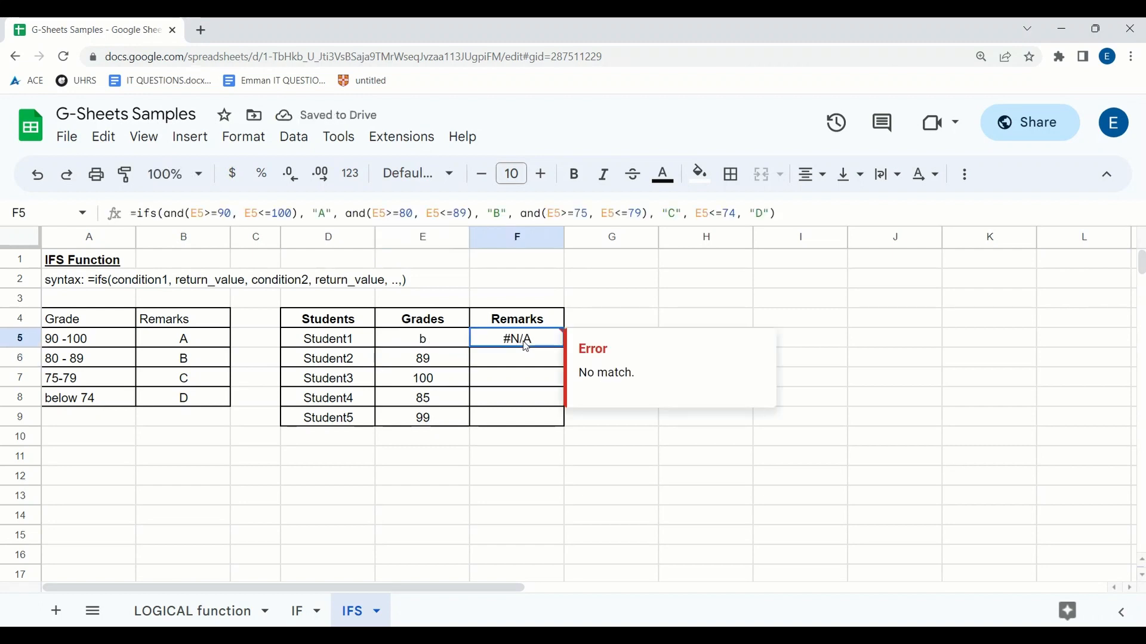
click(393, 345)
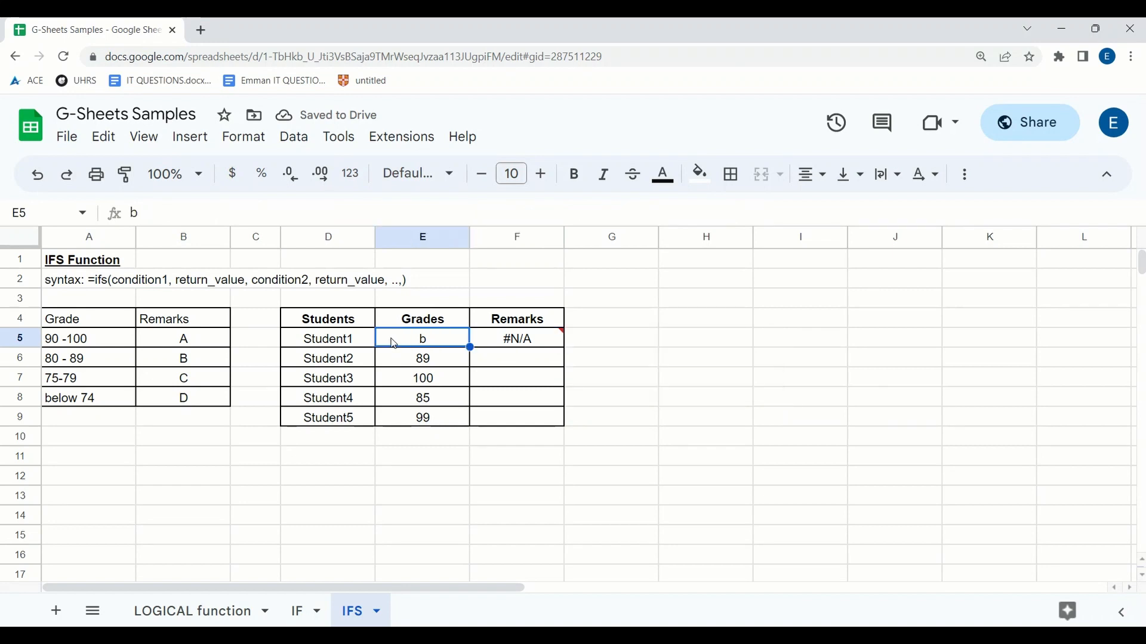
click(503, 344)
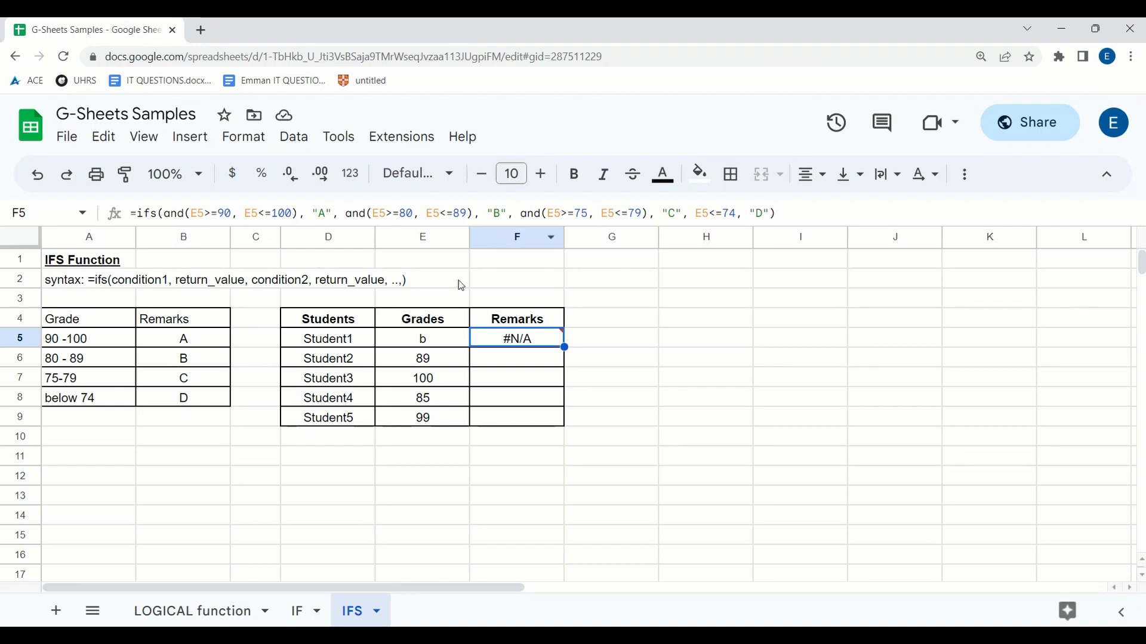
mouse_move(527, 344)
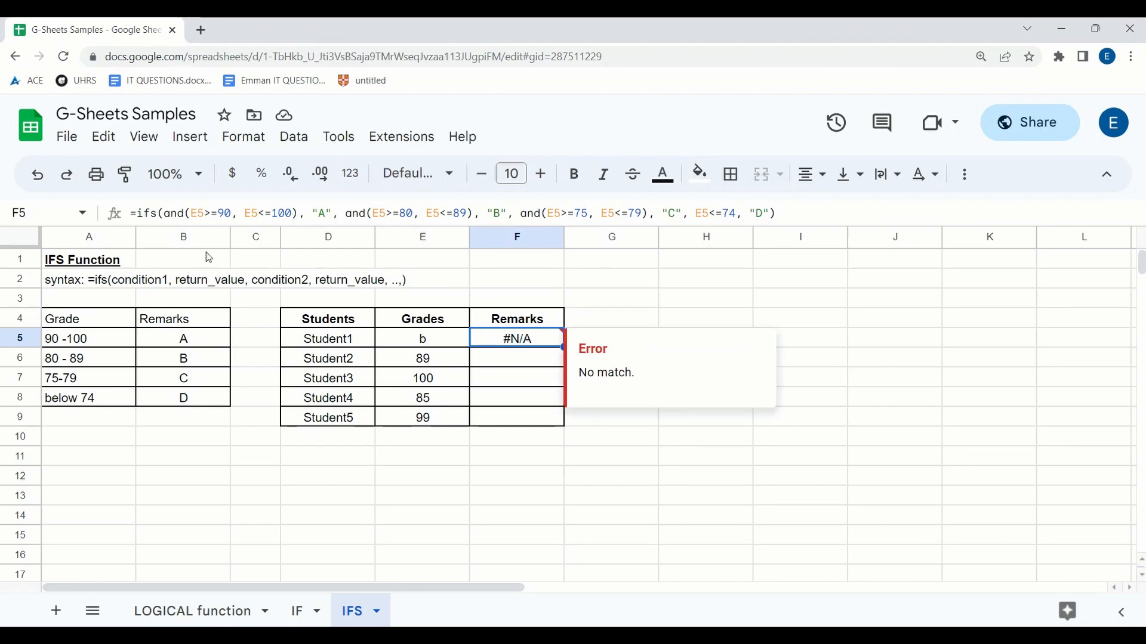
Wrap the IFS formula in F5 in an IFERROR function, adding a comma after the IFS part for the second argument
click(248, 215)
key(Escape)
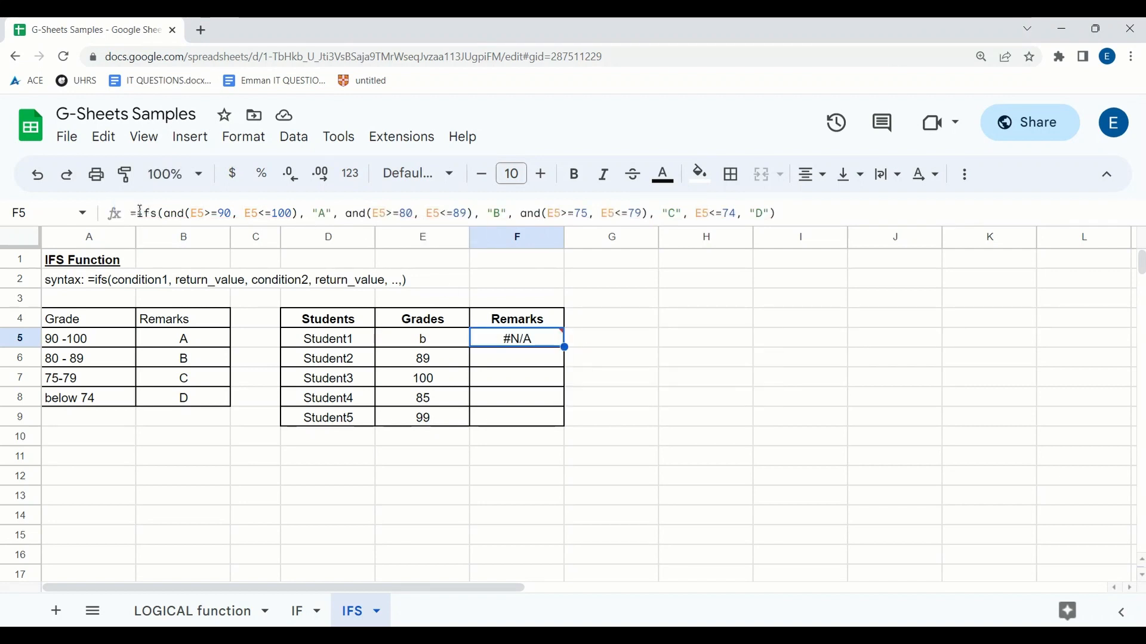
click(138, 213)
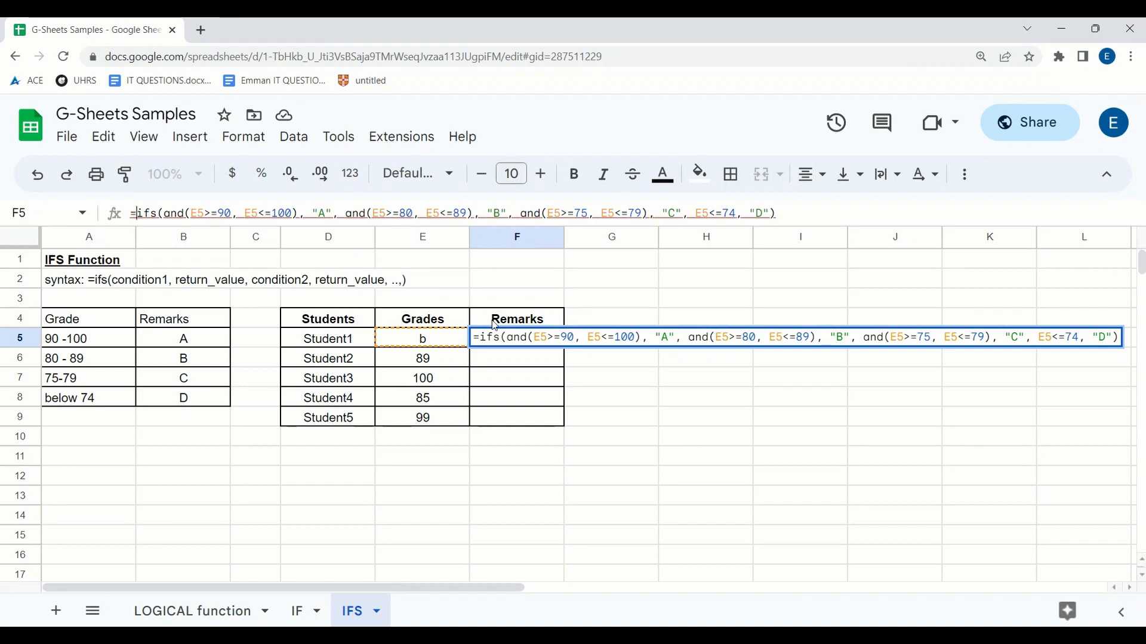
text(iferror)
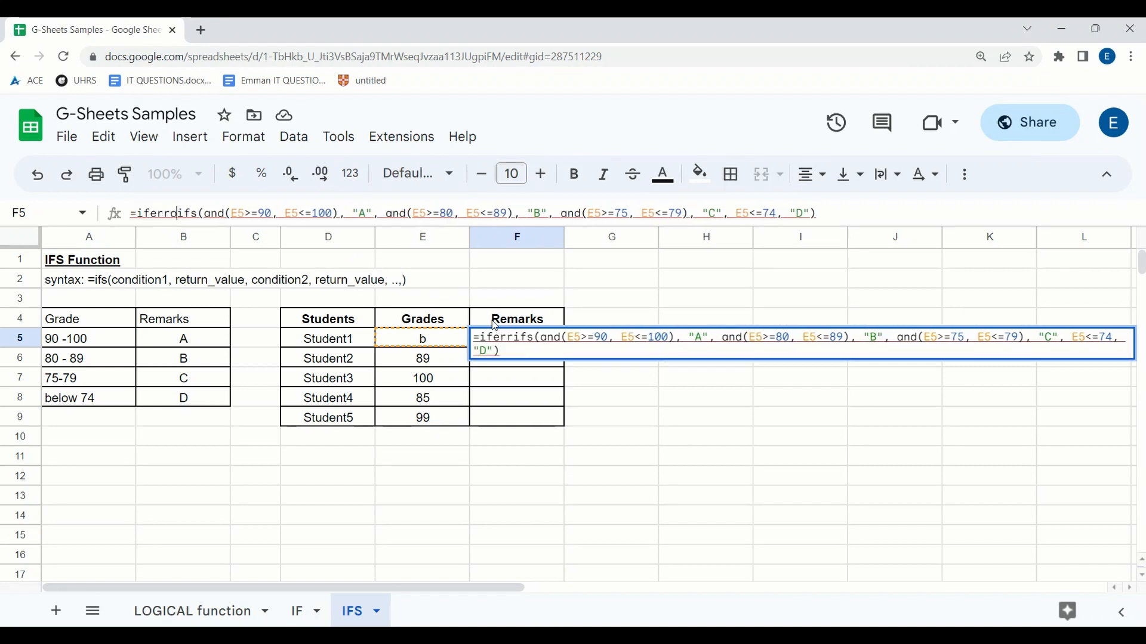
text(()
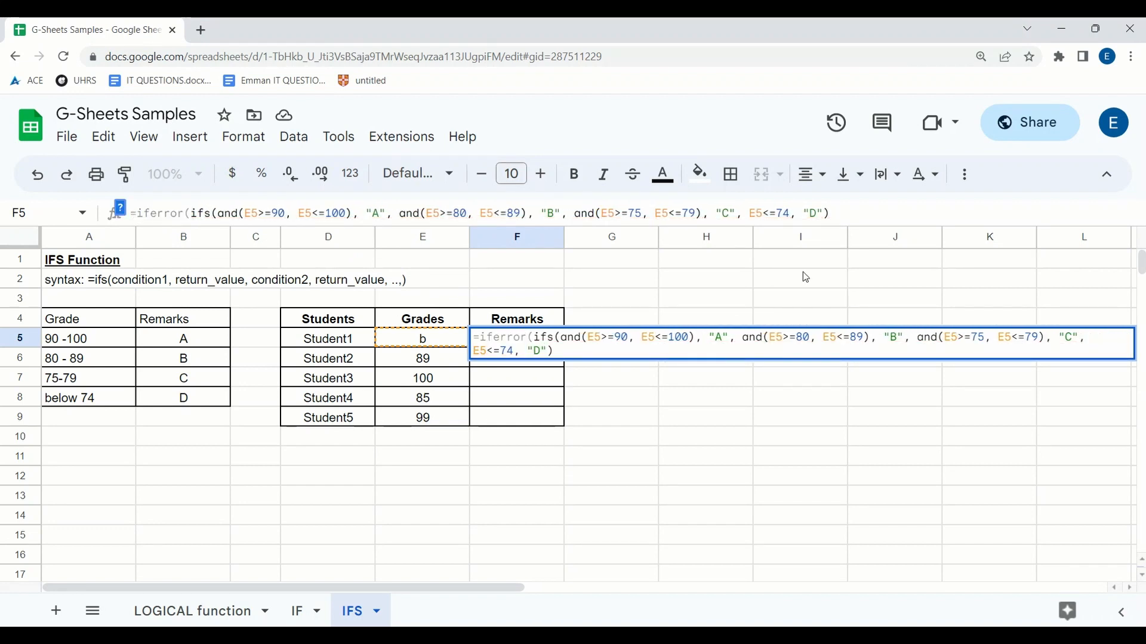
click(844, 215)
text(,)
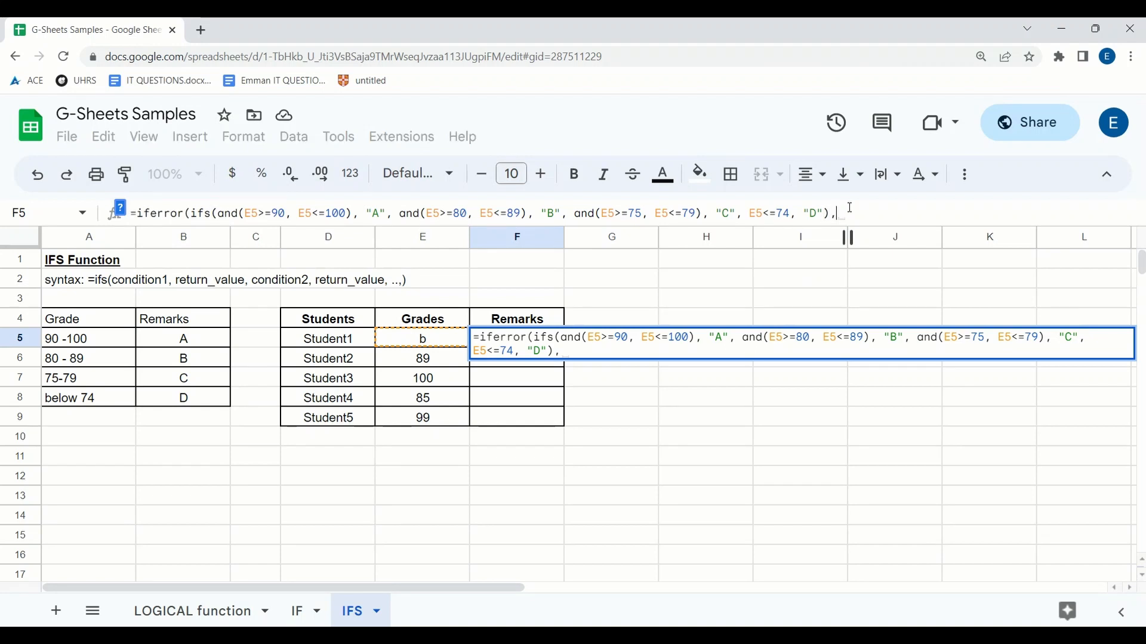
Complete the IFERROR formula in F5 with the fallback text "Not a number" and enter it
text("-)
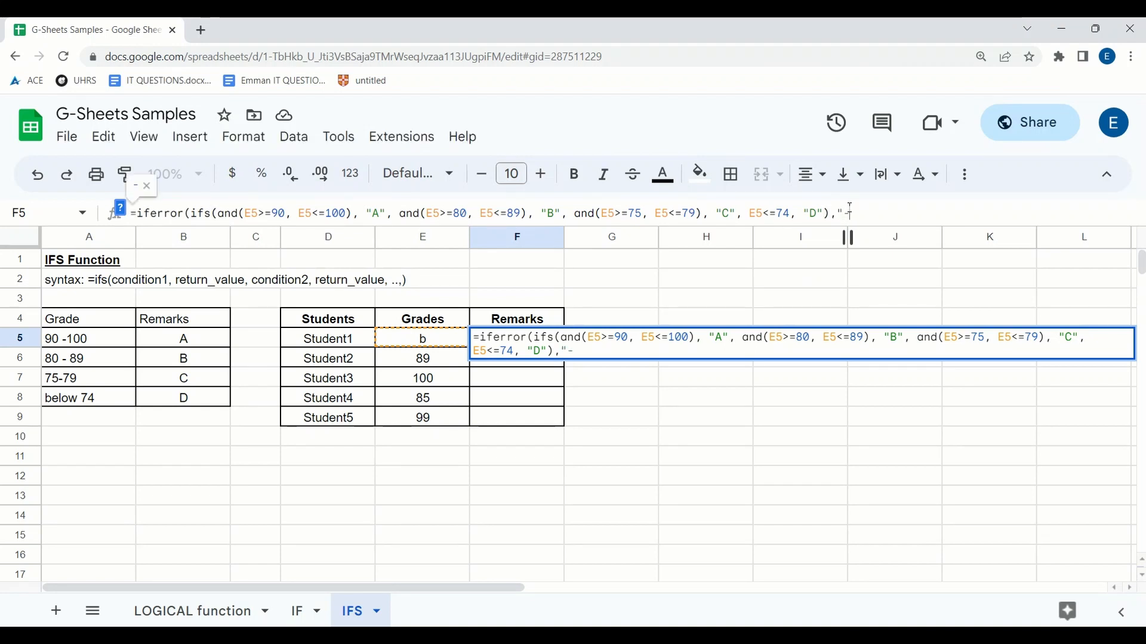
key(BackSpace)
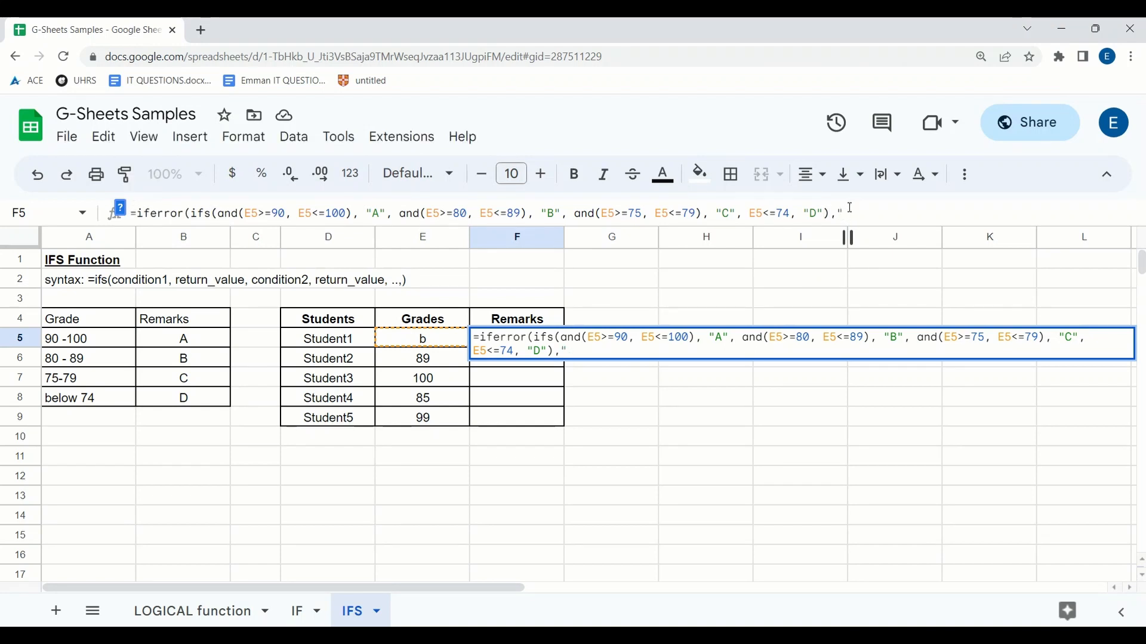
text(Nul)
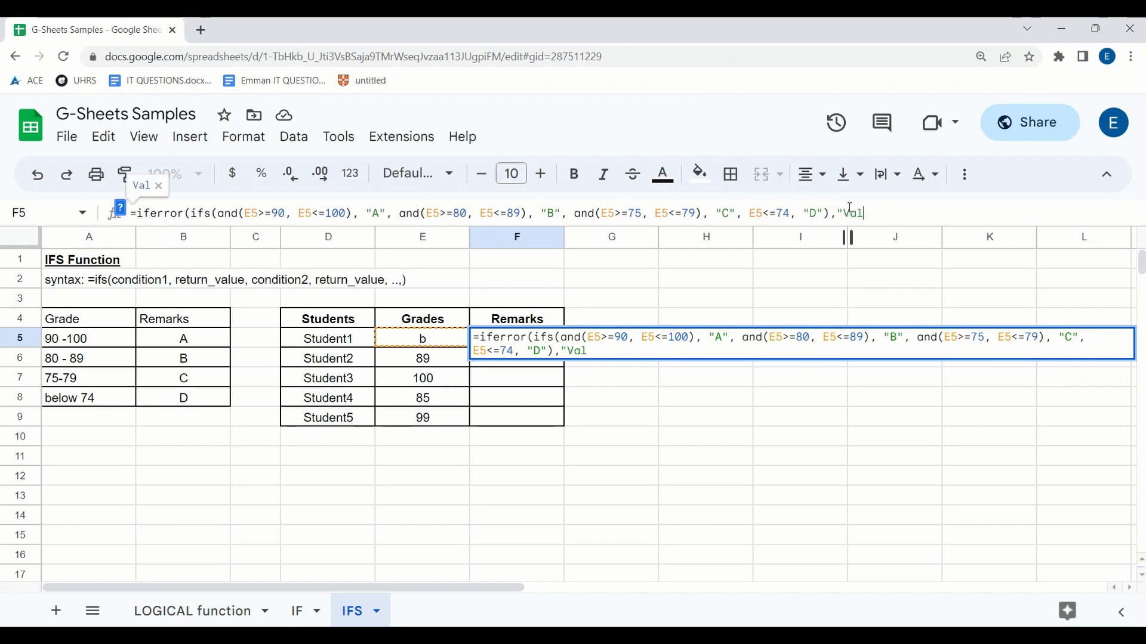
key(BackSpace)
key(BackSpace)
key(BackSpace)
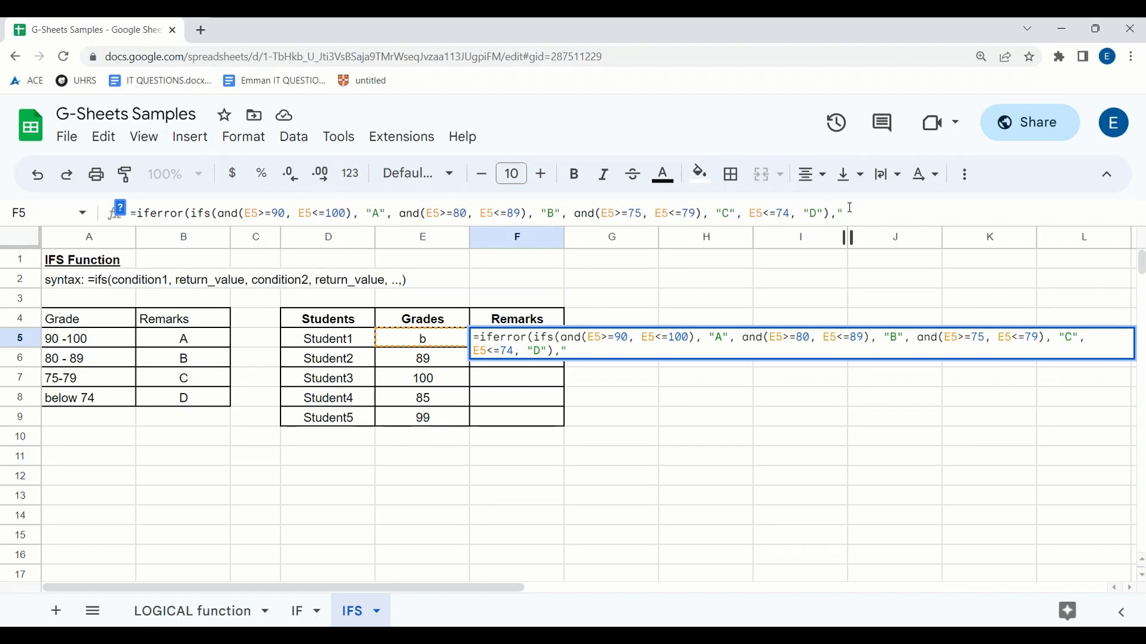
text(NOt)
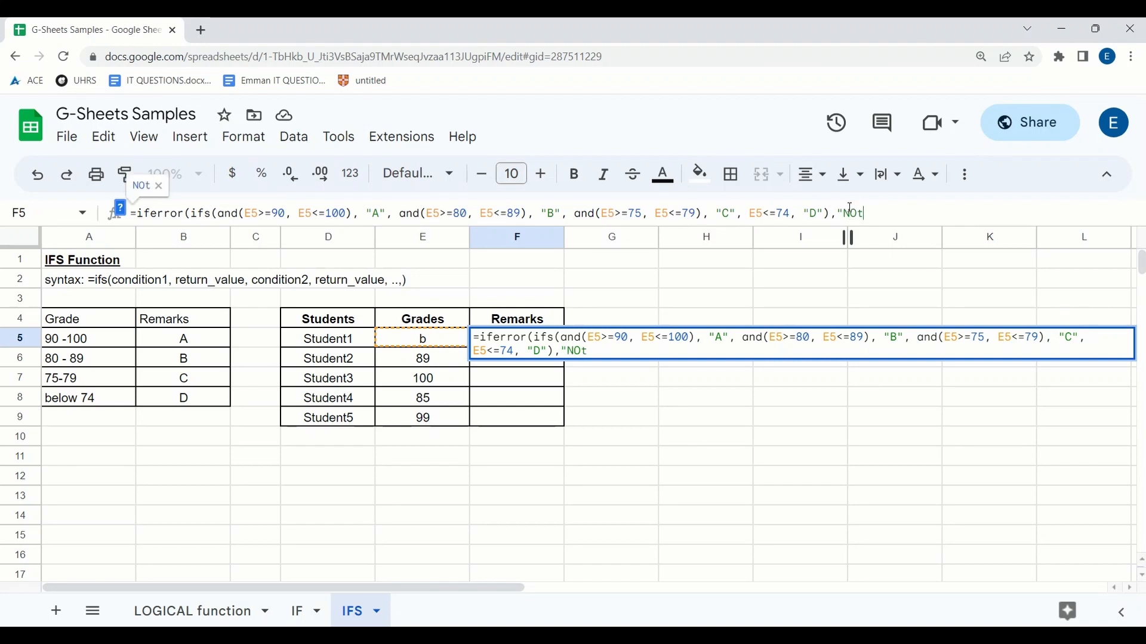
key(BackSpace)
key(BackSpace)
key(BackSpace)
text(Not a nume)
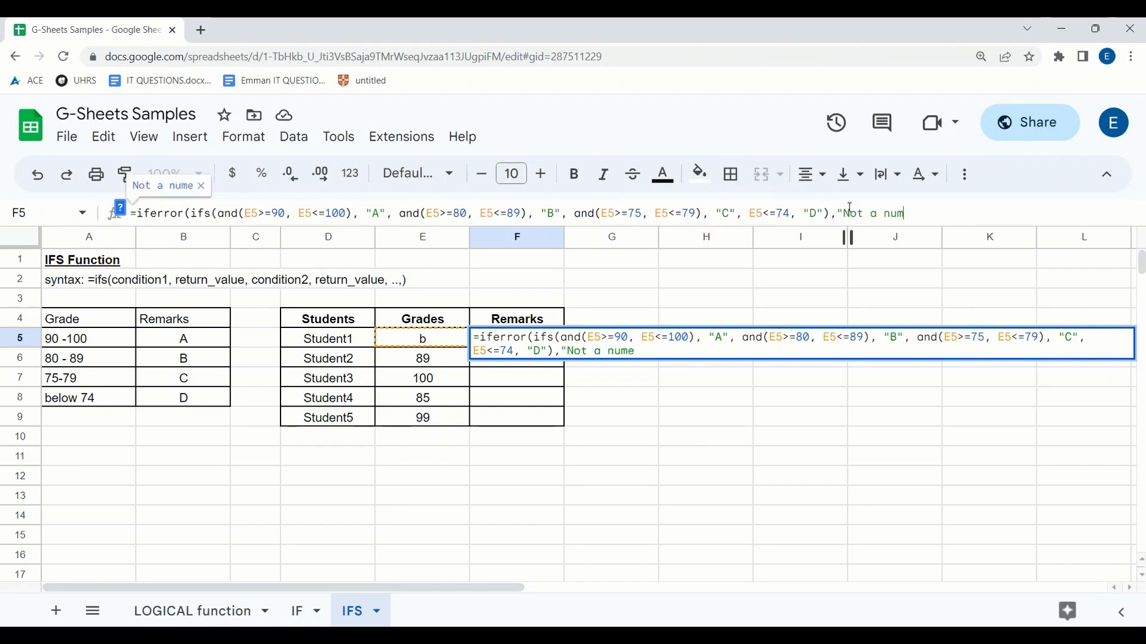
key(BackSpace)
text(ber)
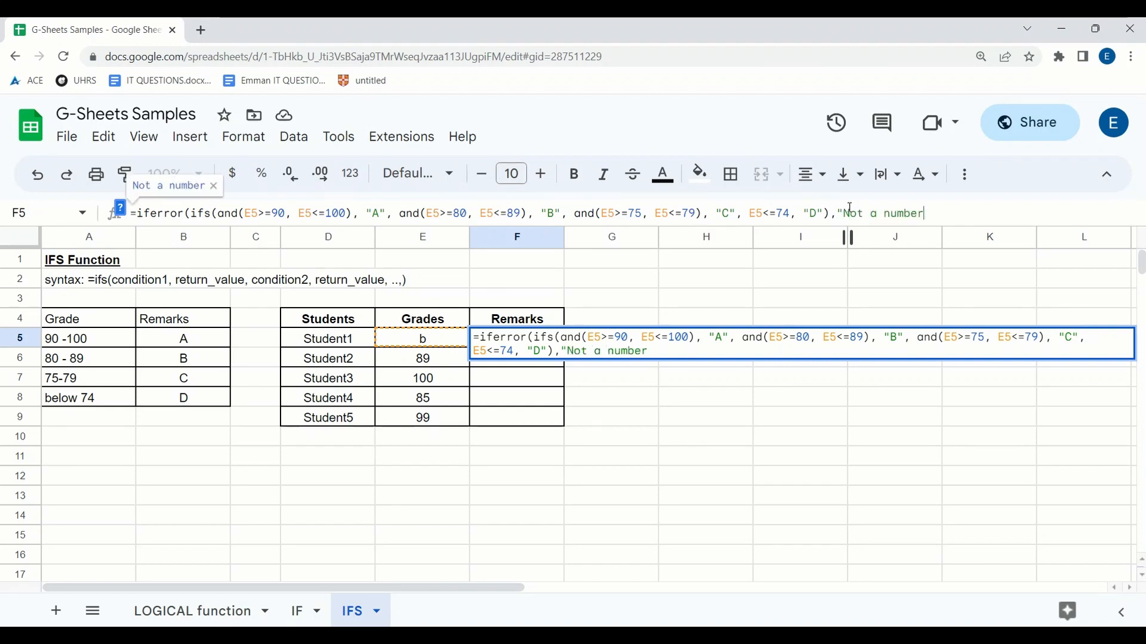
text())
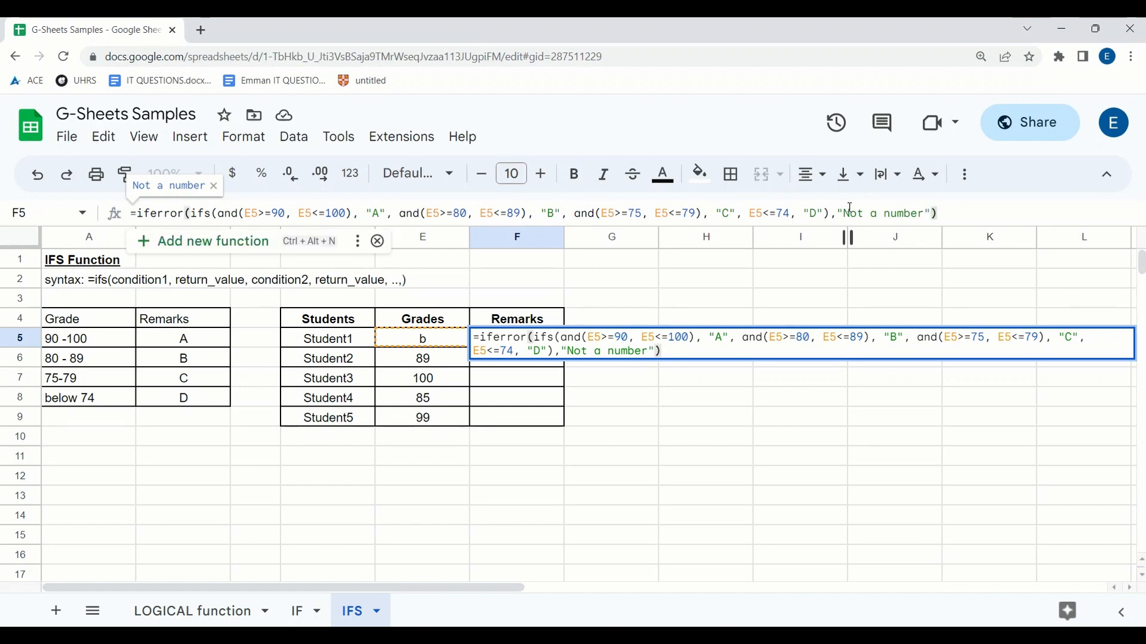
key(Return)
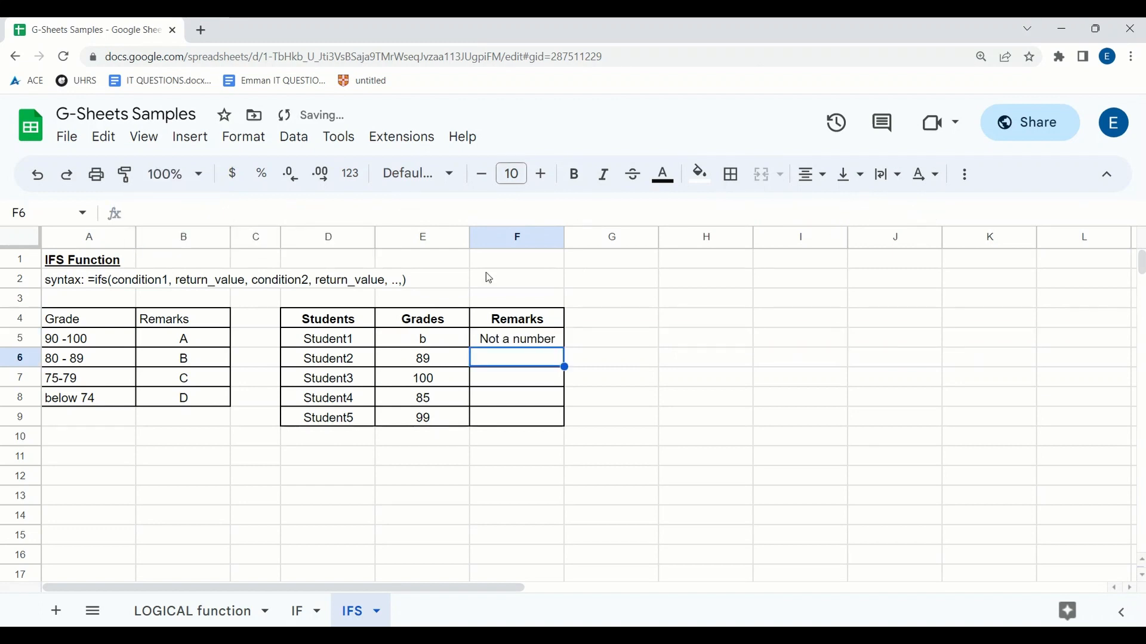
Test the IFERROR formula with a valid number by setting Student1's grade in cell E5 to 100
click(426, 345)
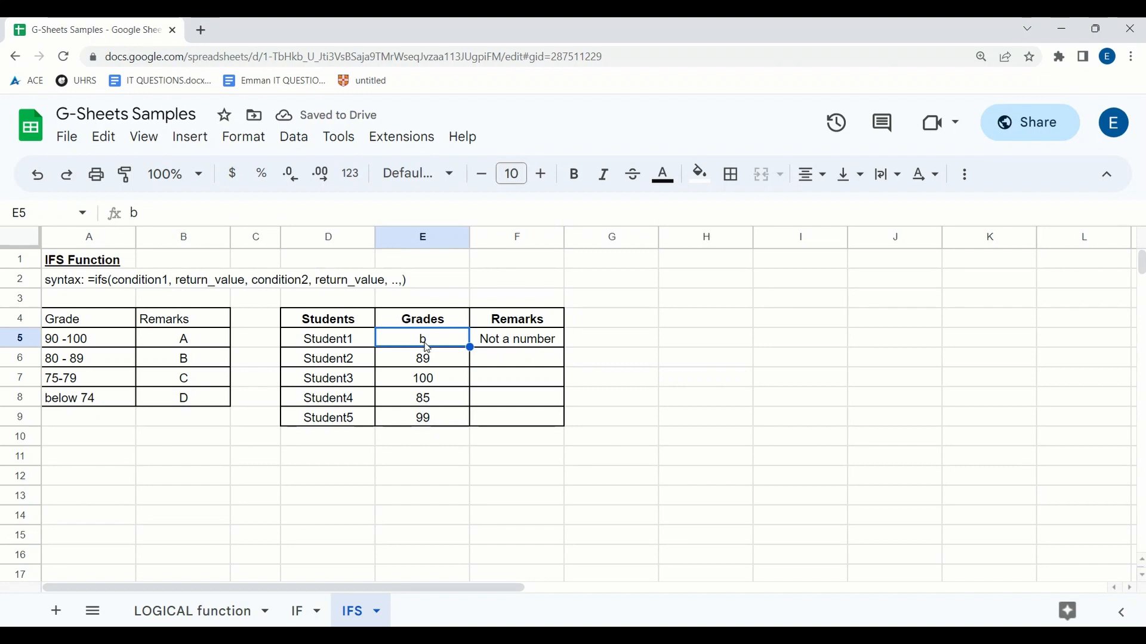
text(100)
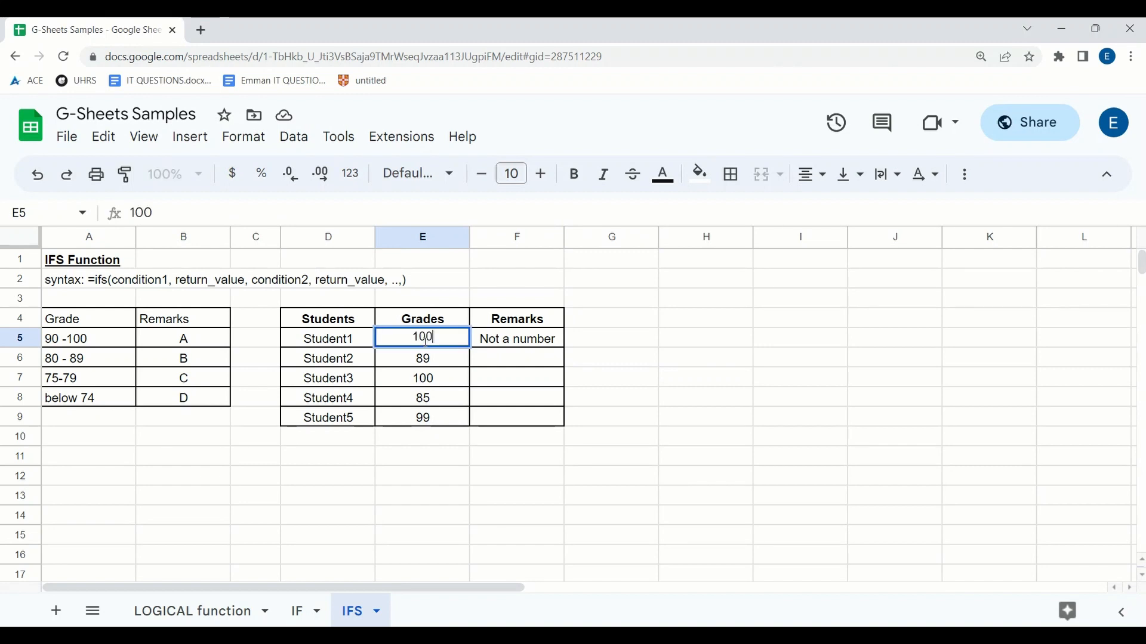
key(Return)
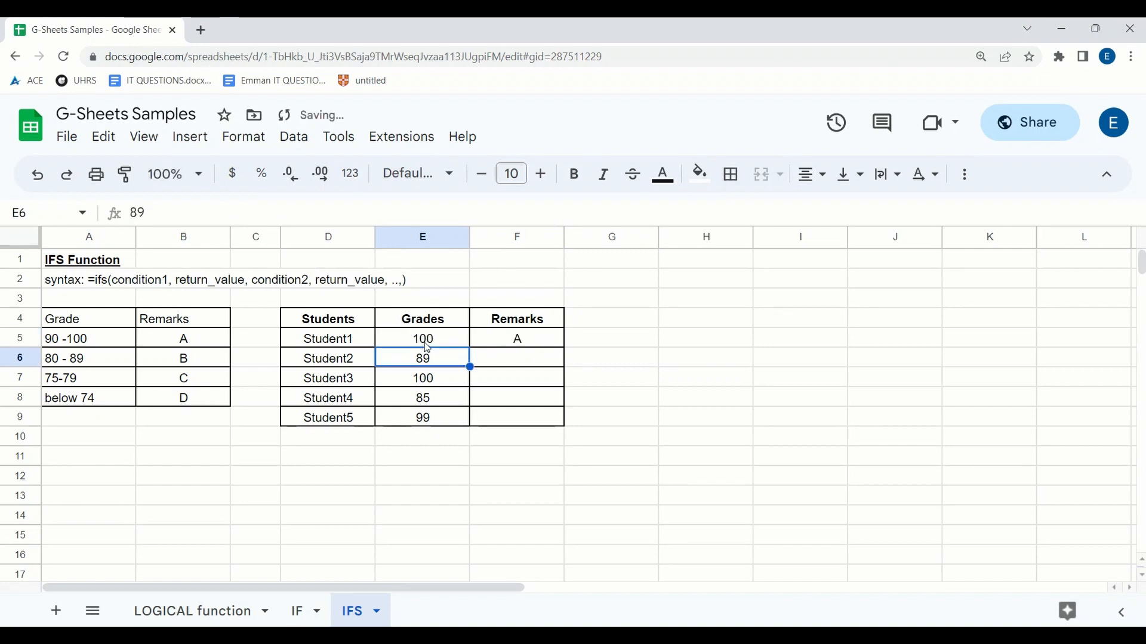
Replace Student1's grade in cell E5 with a hyphen (-) to test the formula's non-numeric fallback
click(427, 340)
key(BackSpace)
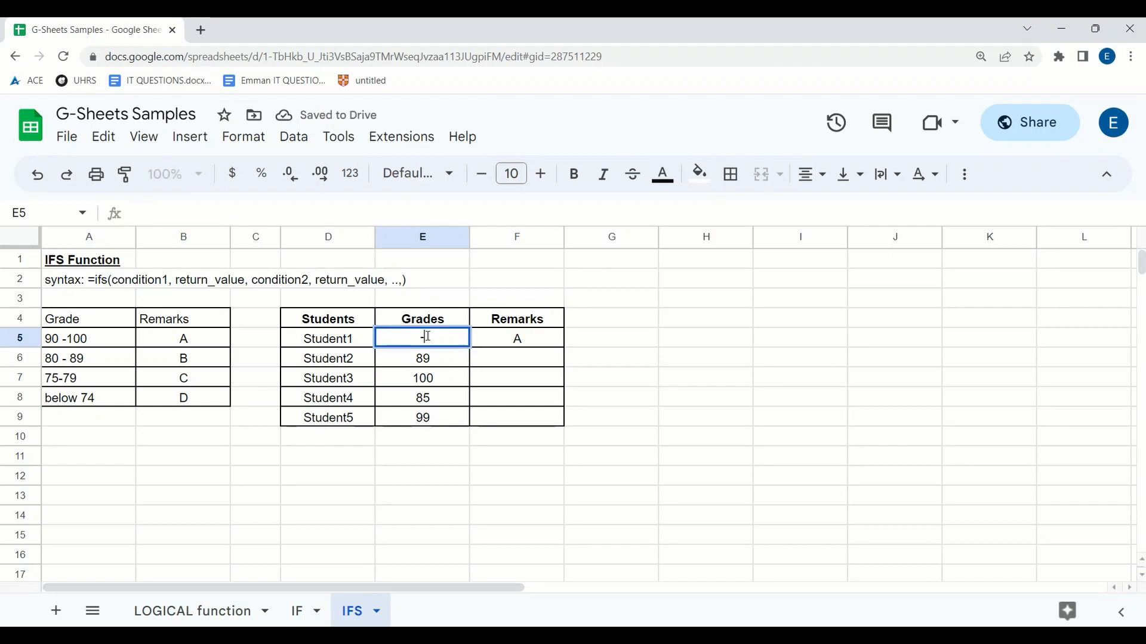
text(-)
key(Return)
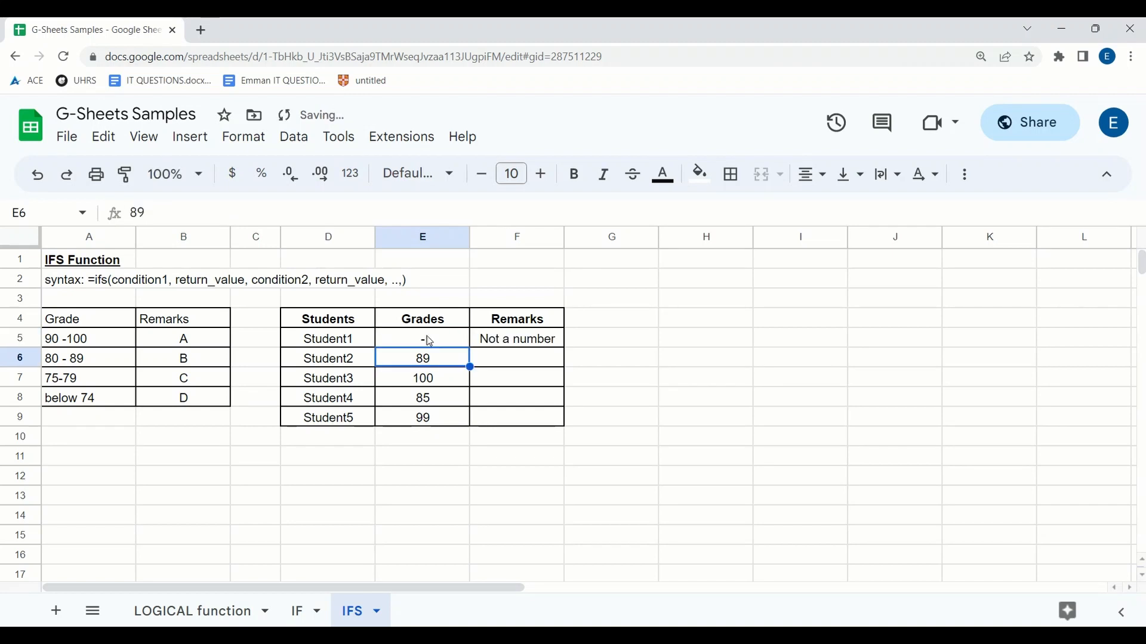
click(428, 337)
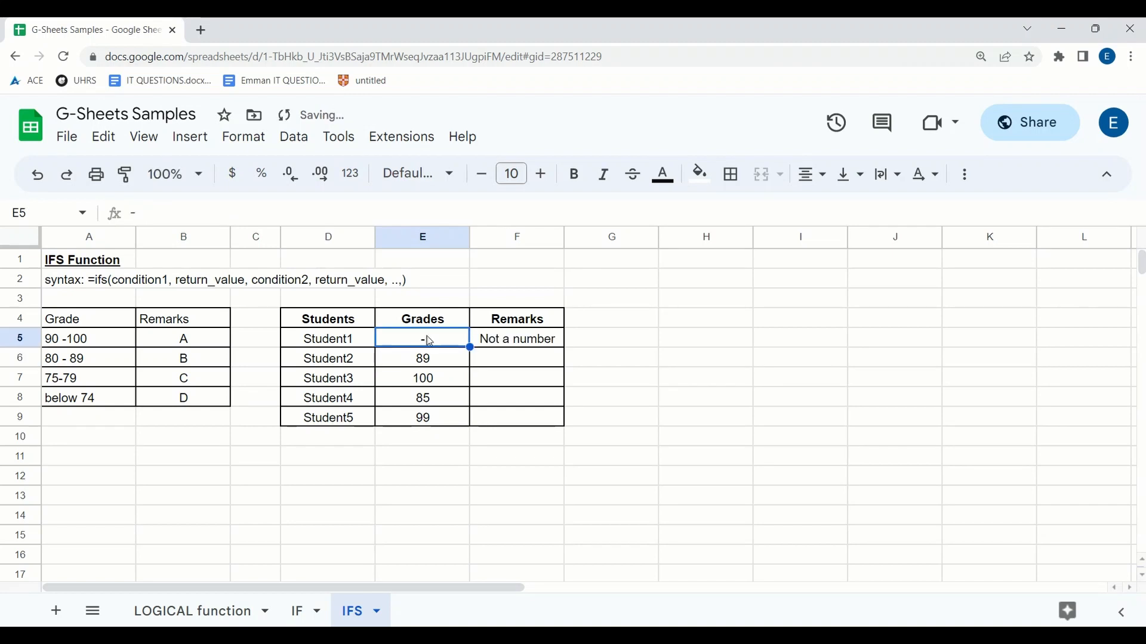
Copy the remarks formula from F5 into cells F6:F9 for the remaining students
click(500, 346)
key(ctrl+c)
key(Down)
key(Down)
key(Down)
key(Down)
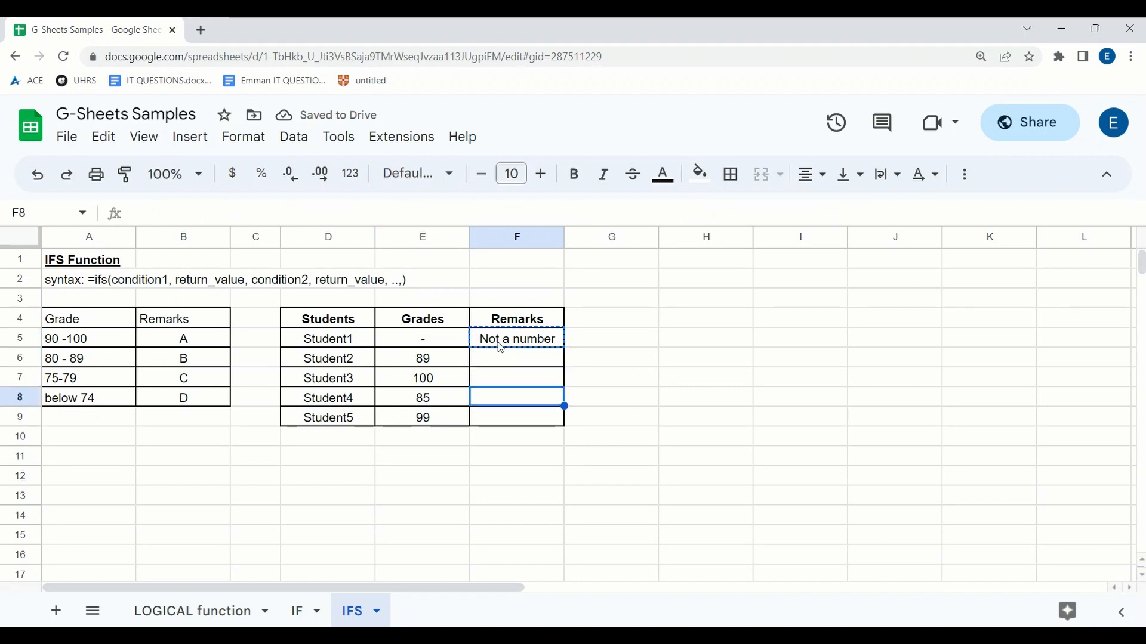
key(Up)
key(Up)
key(Up)
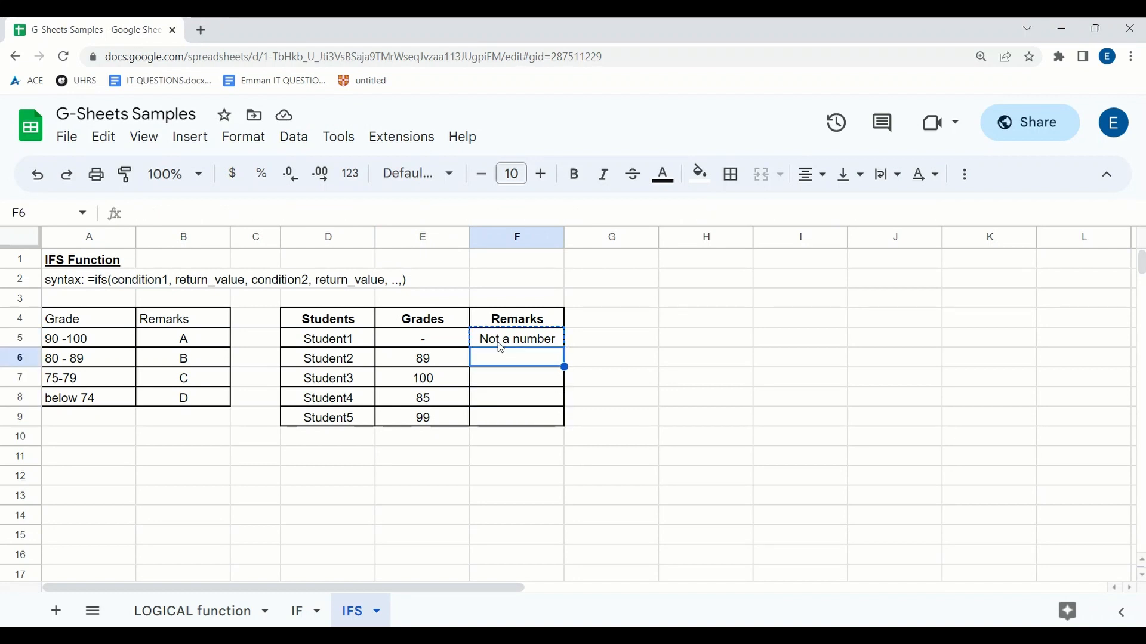
key(shift+Down)
key(shift+Down)
key(shift+Down)
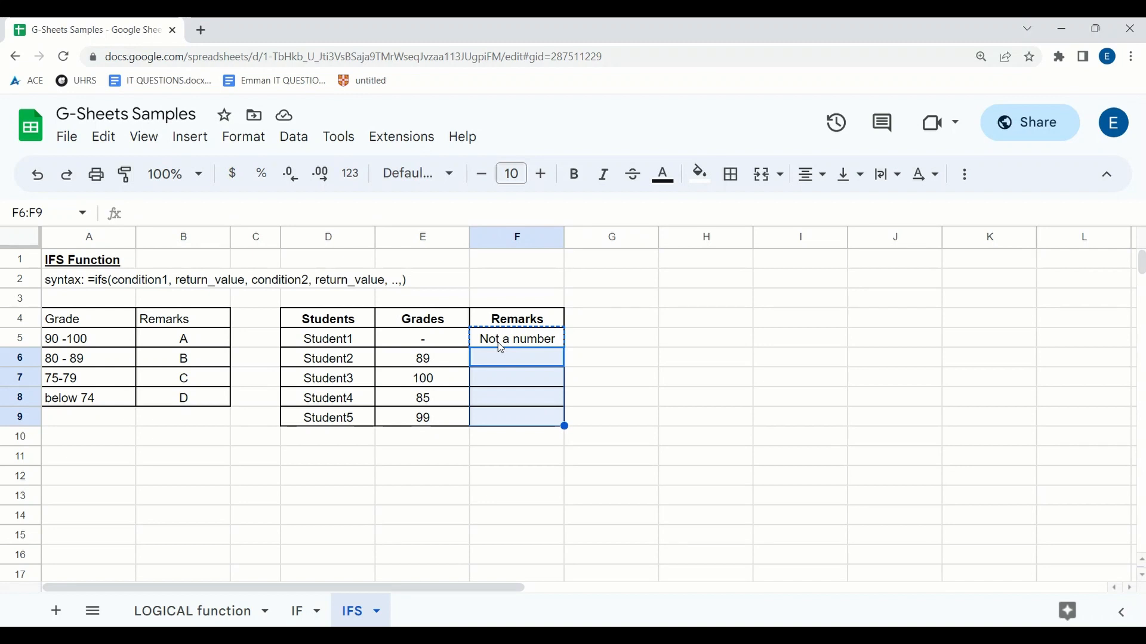
key(ctrl+v)
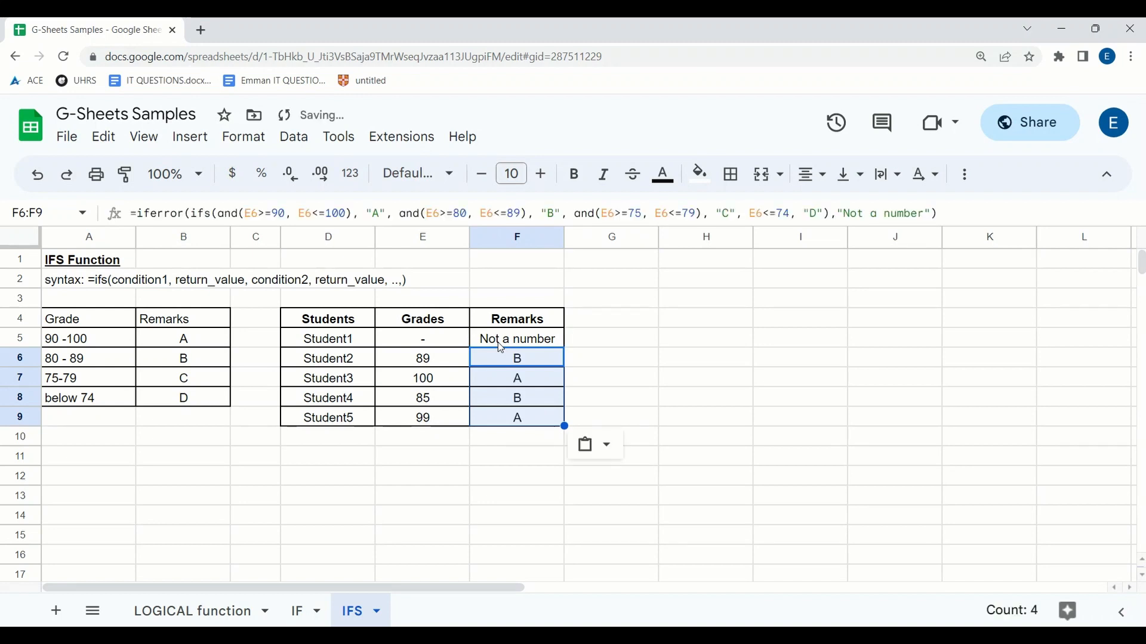
Set Student1's grade in cell E5 to 95
click(425, 339)
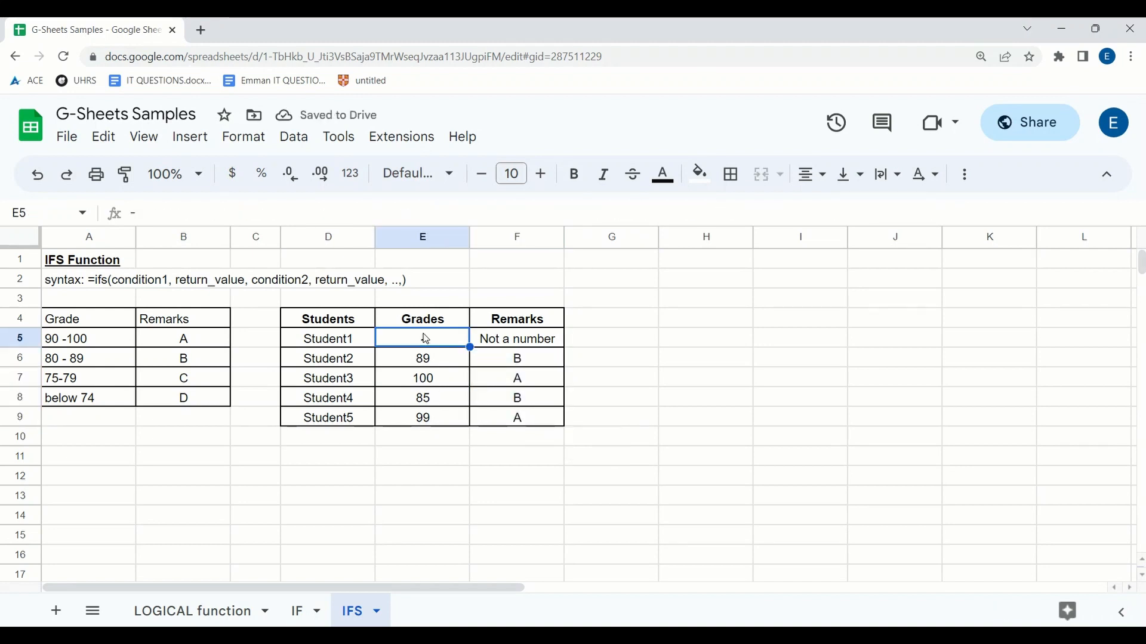
text(95)
key(Return)
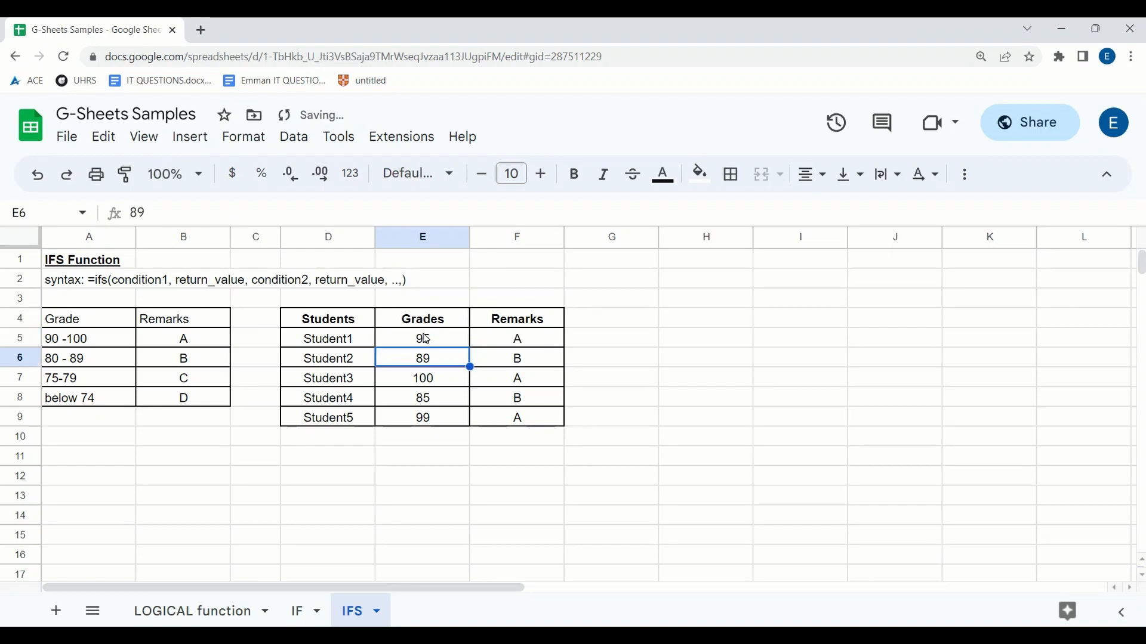